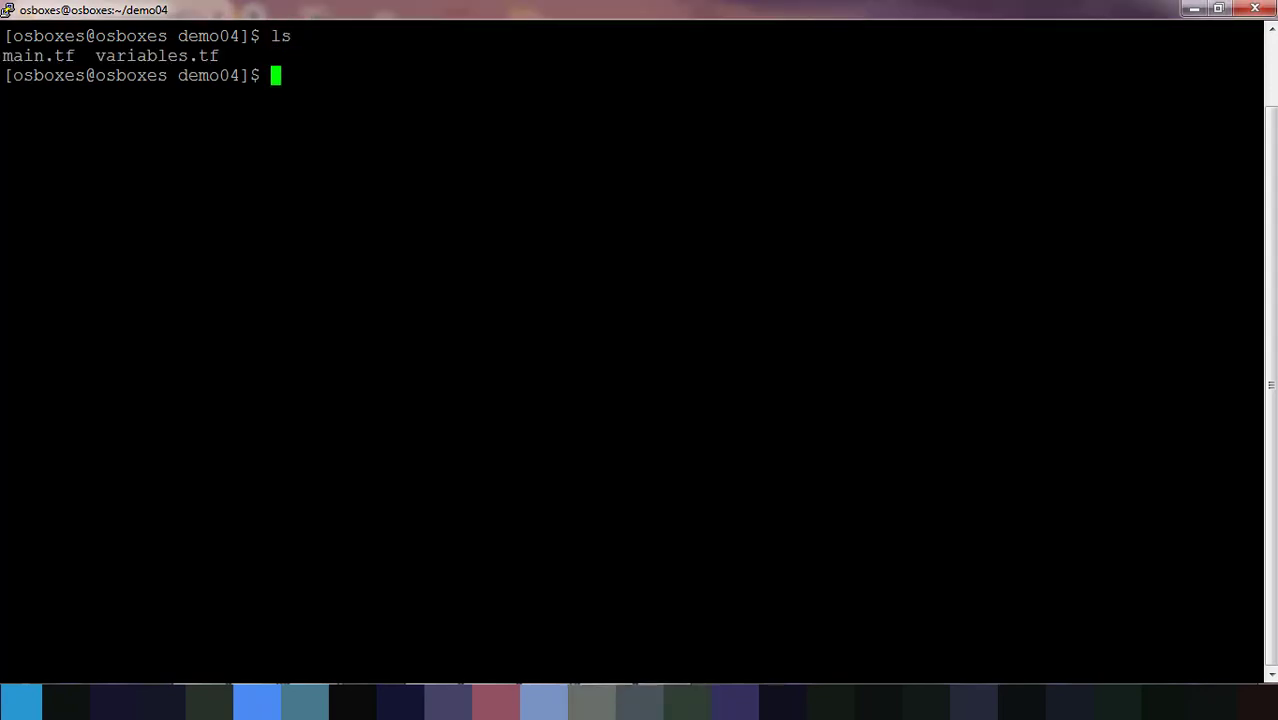
type("vim m")
type("ain.tf")
key("Return")
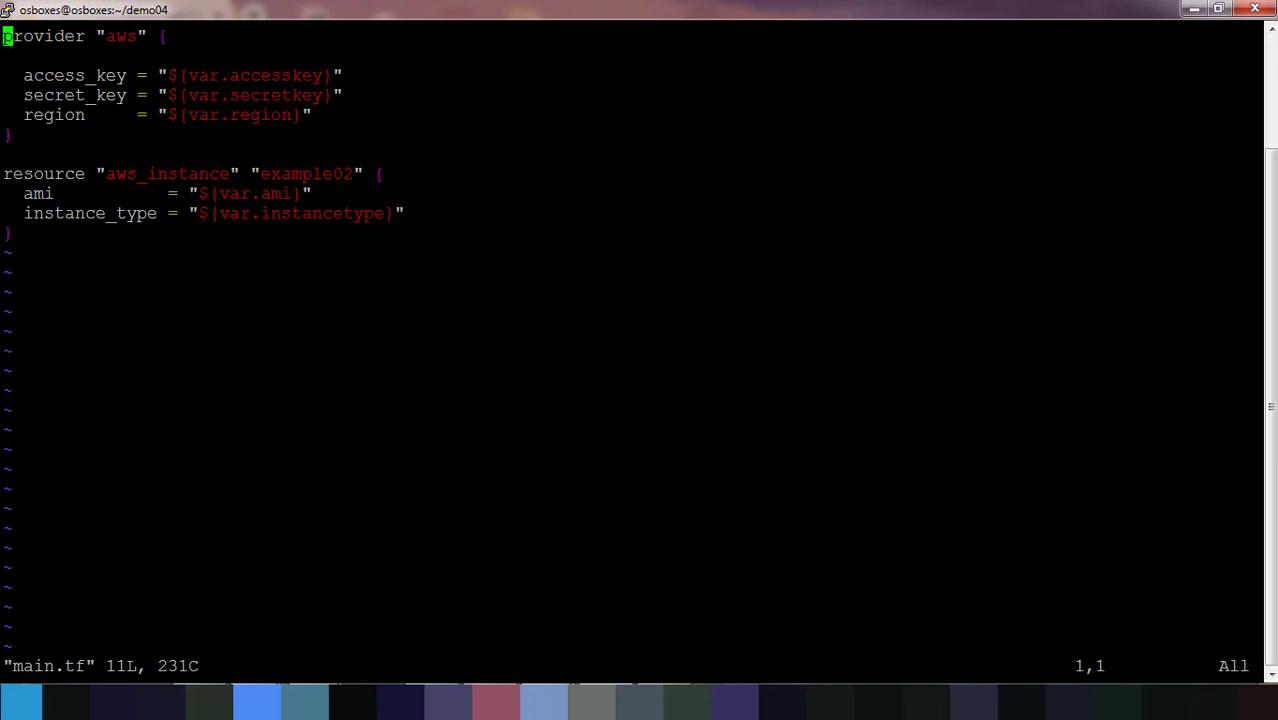
left_click_drag(188, 75, 300, 75)
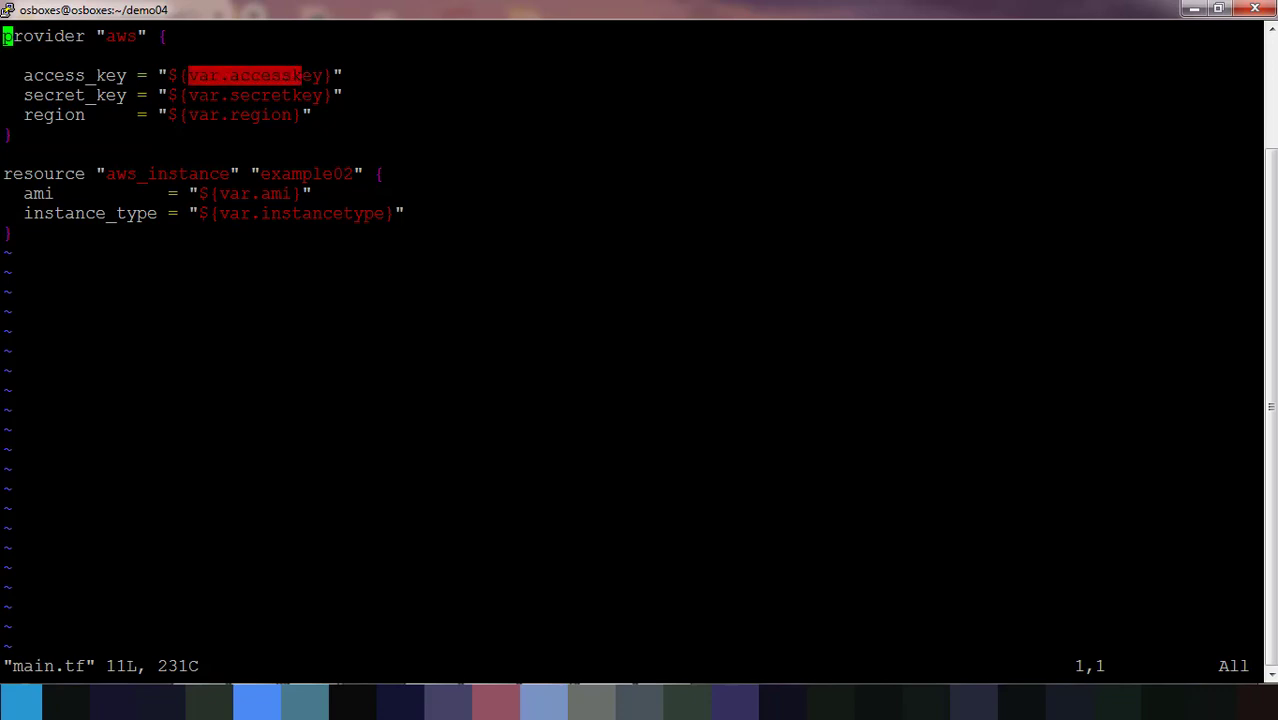
type(":q")
Close main.tf and view variables.tf in vim, noting ami and instancetype have no defaults.
key("Return")
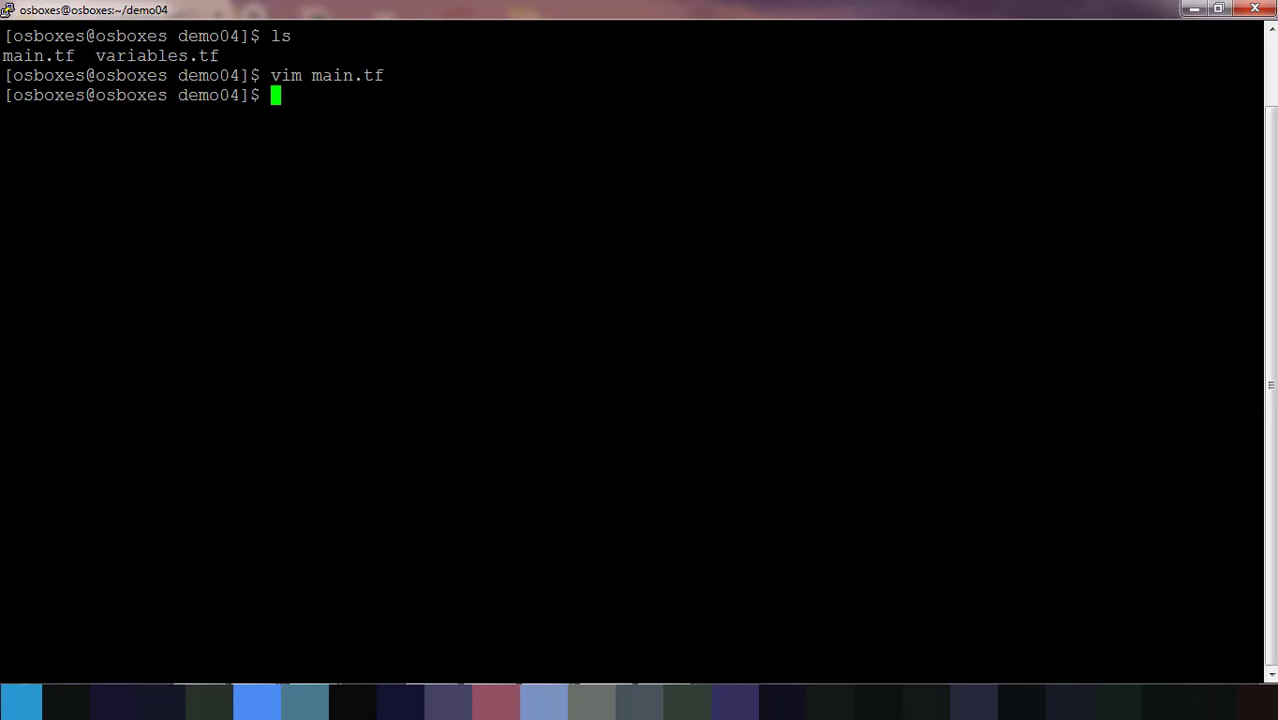
type("vim va")
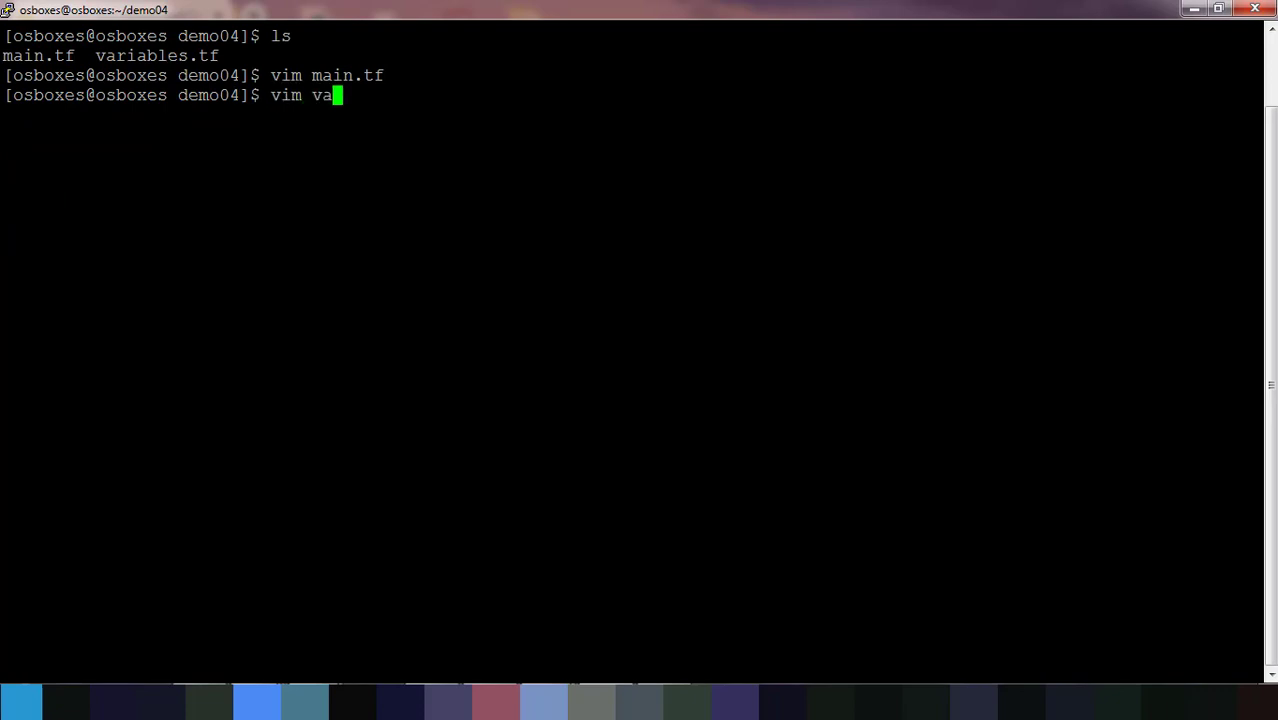
key("Tab")
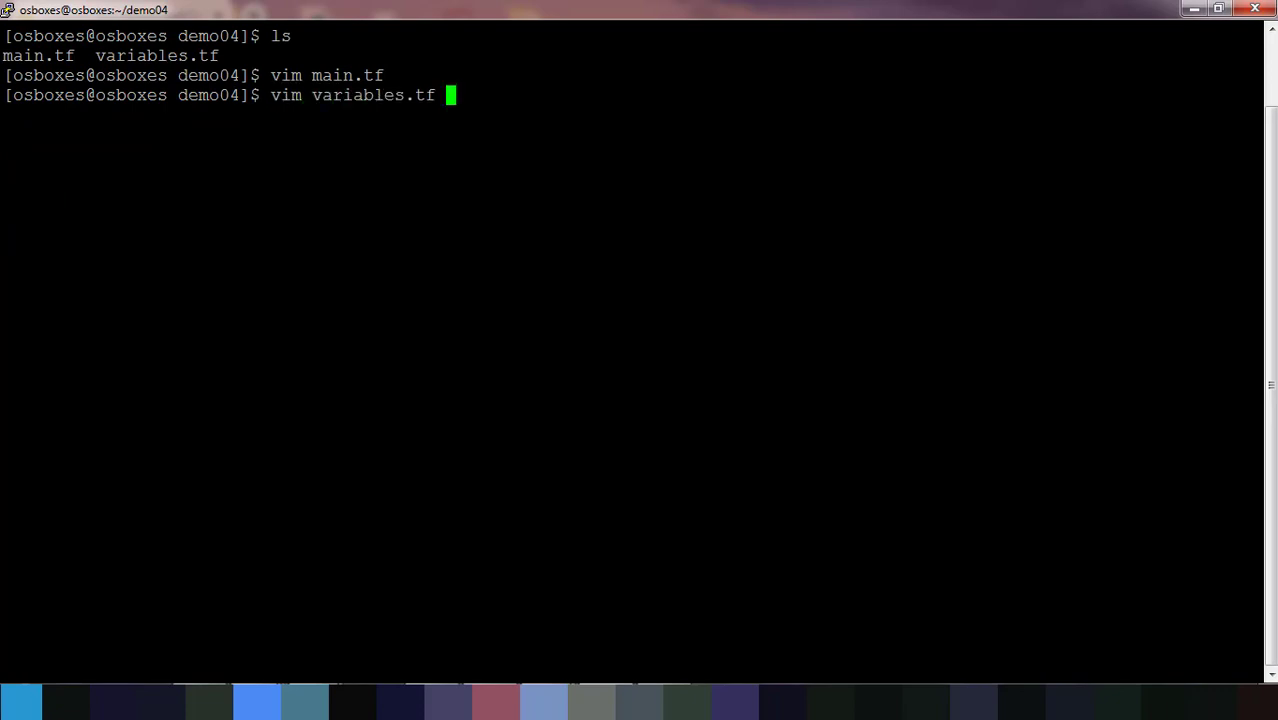
key("Return")
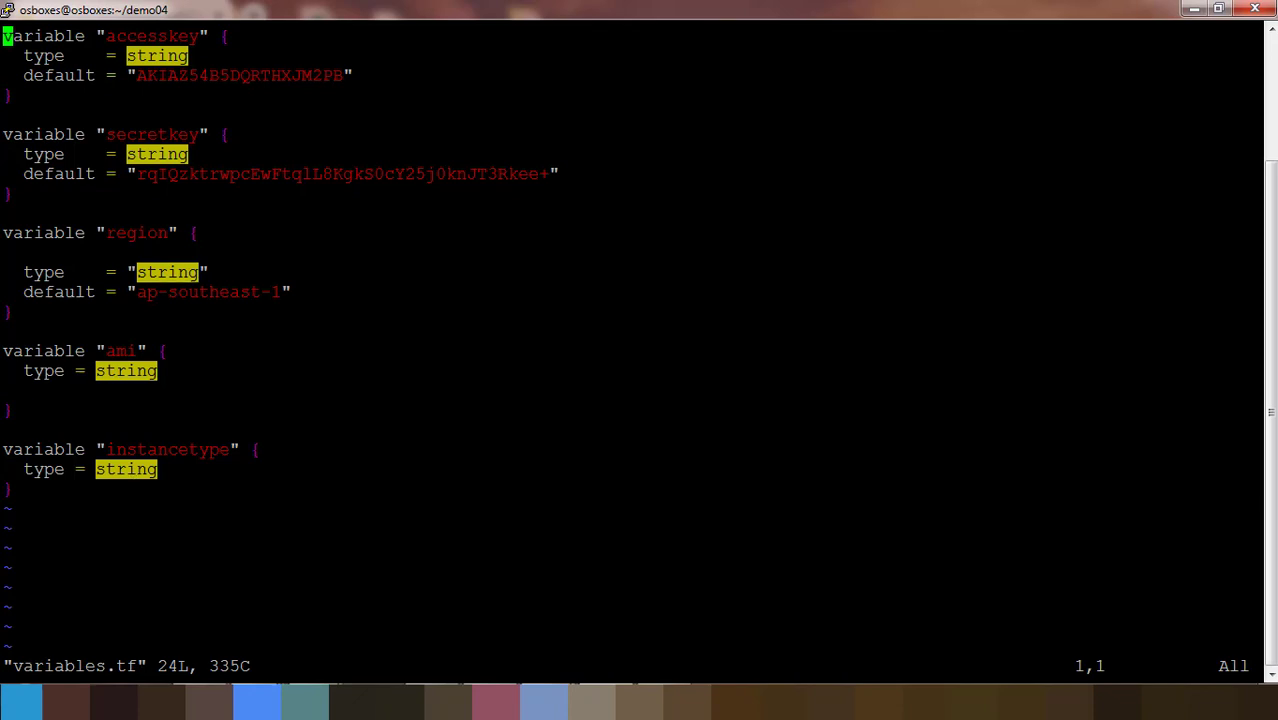
type(":")
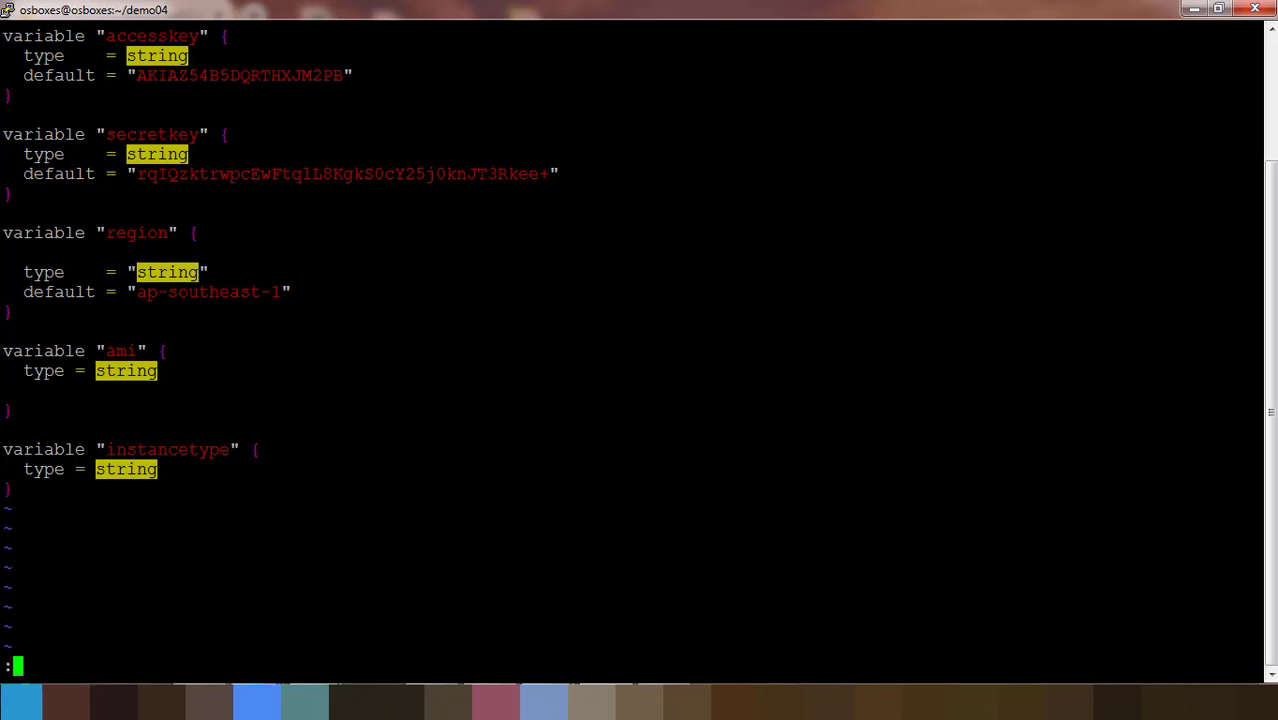
type("q")
Quit vim and run terraform init in demo04 to install the AWS provider plugin.
key("Return")
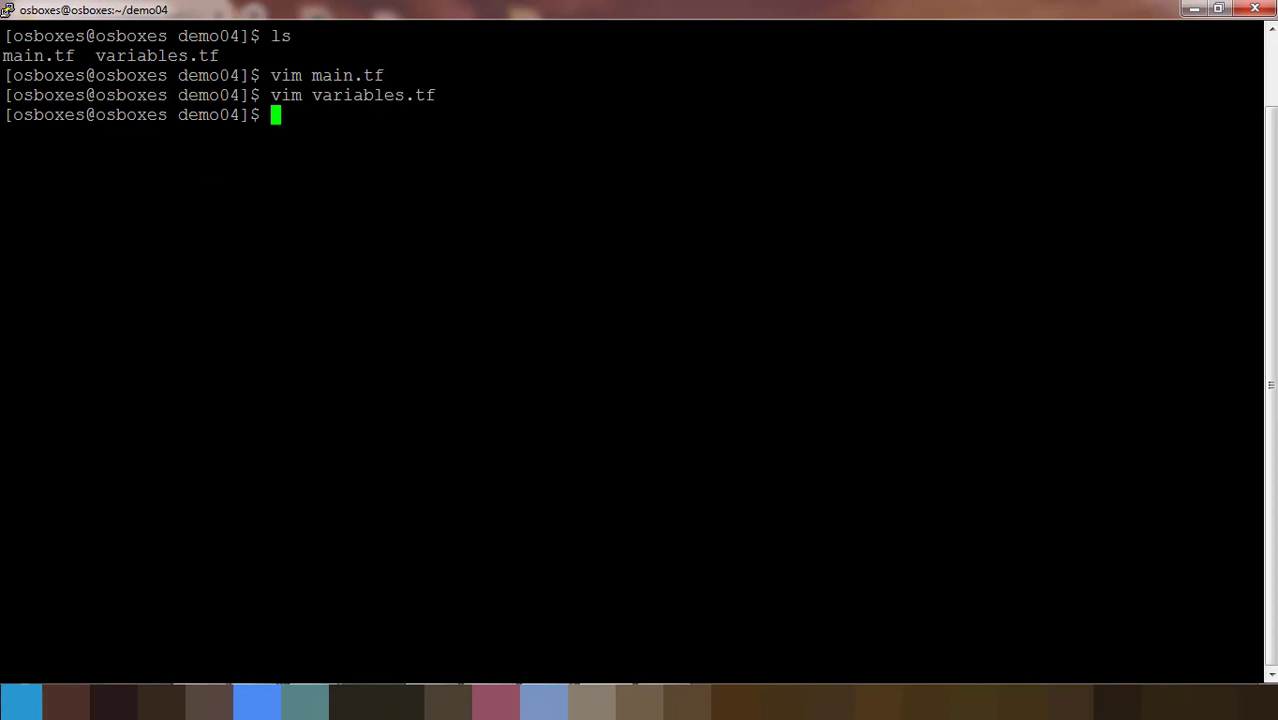
type("terraform ")
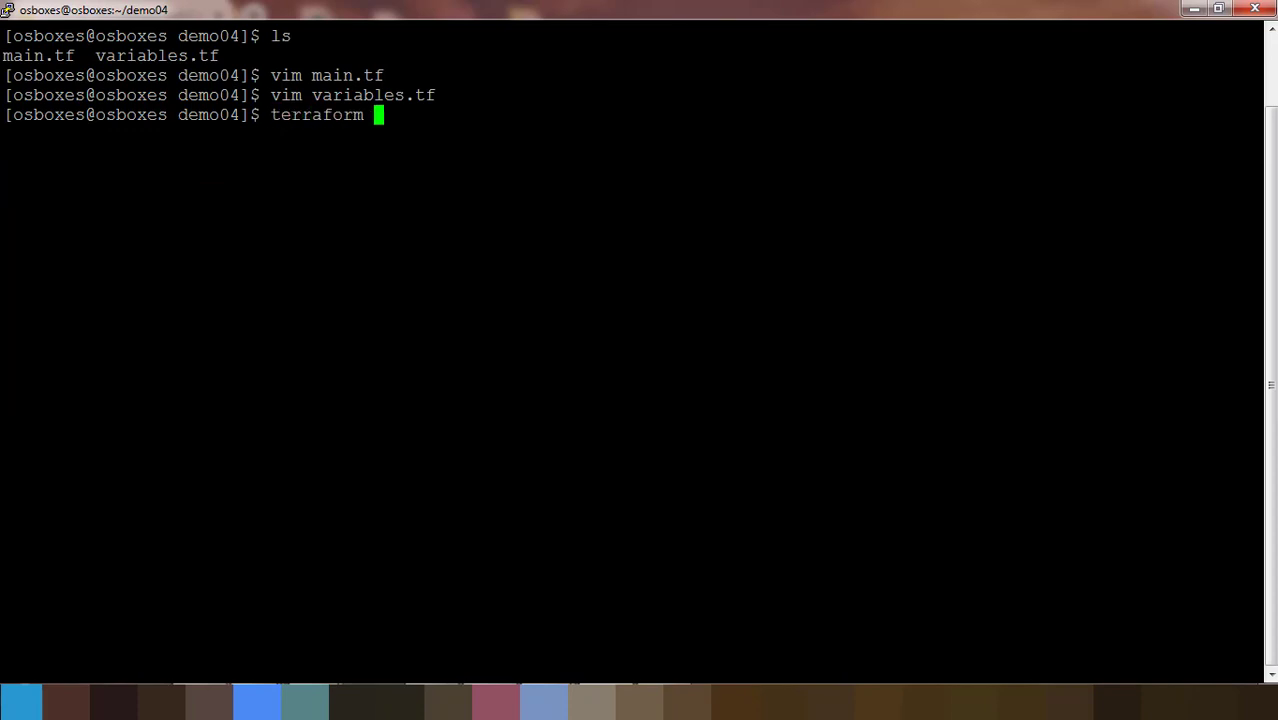
type("init")
key("Return")
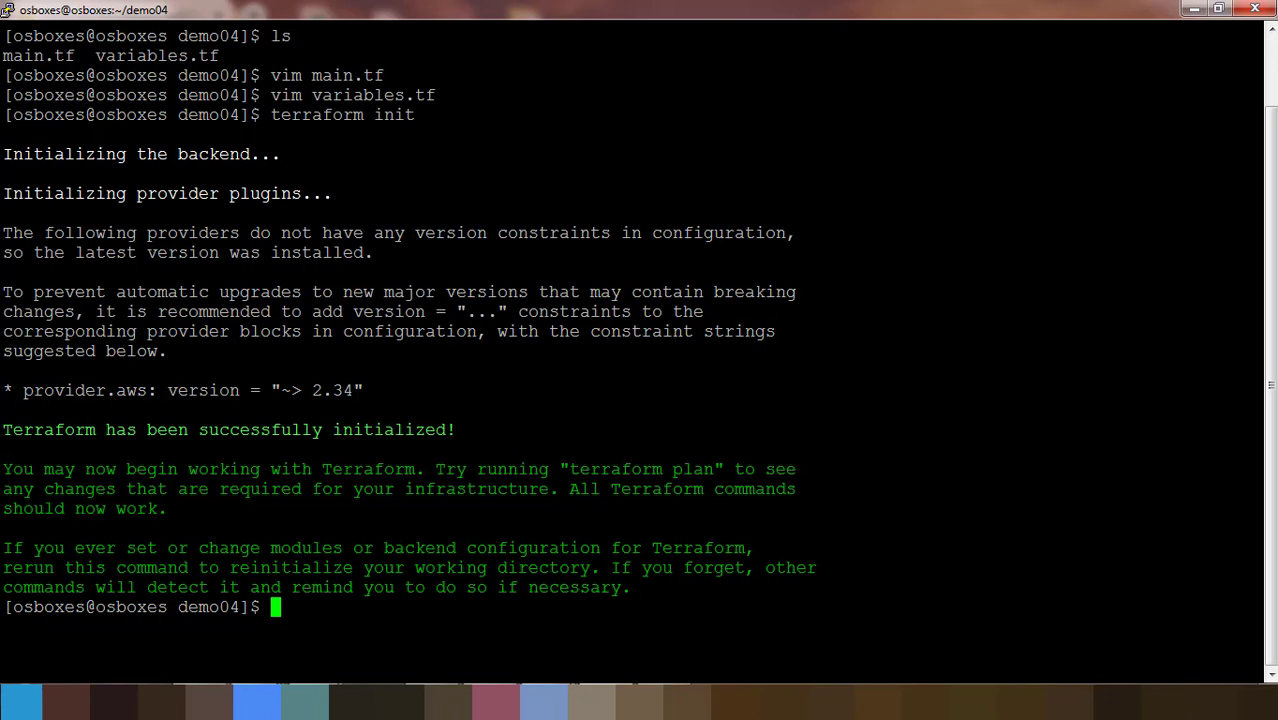
type("clear")
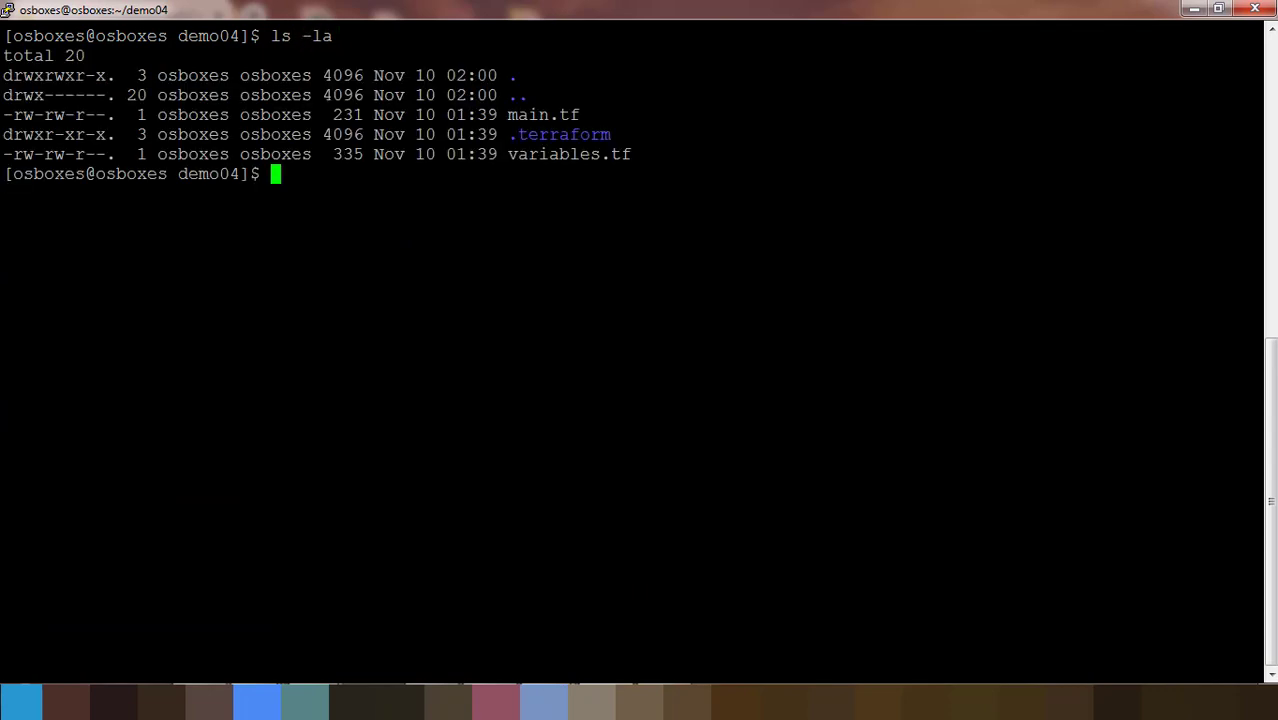
type("t")
type("et")
Run terraform validate and confirm the configuration is valid.
key("BackSpace")
type("rraform valida")
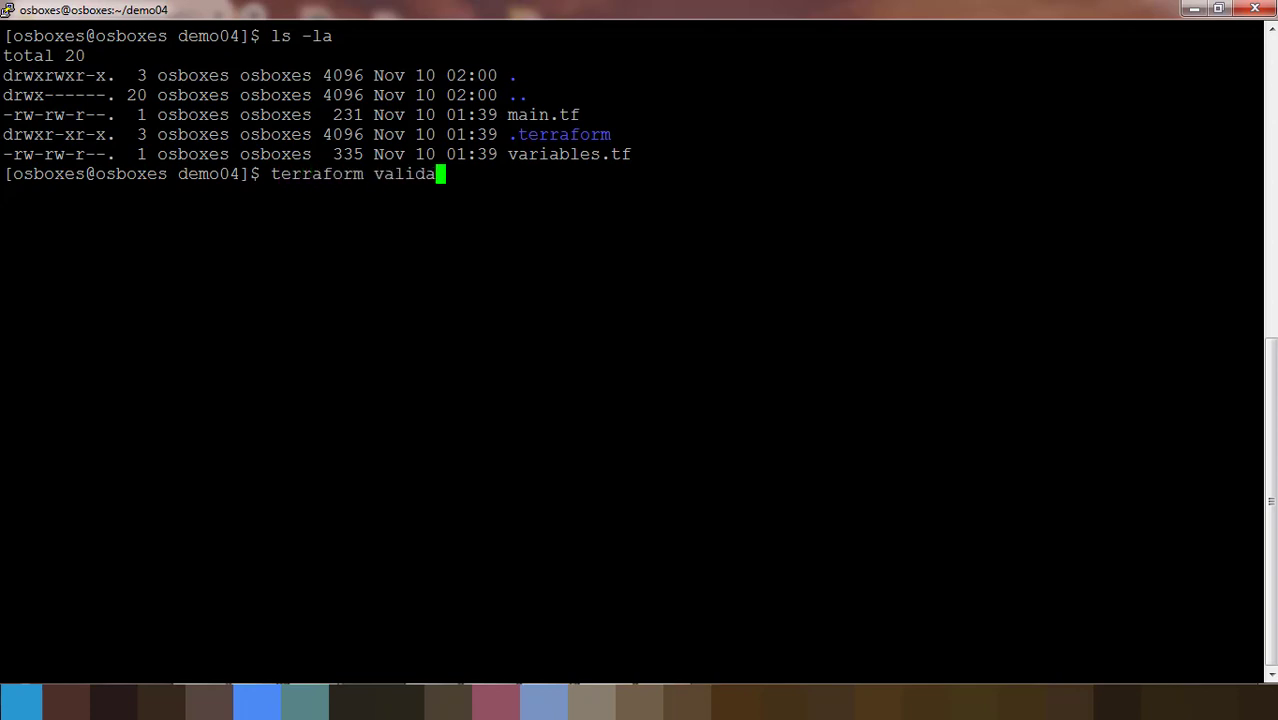
type("te")
key("Return")
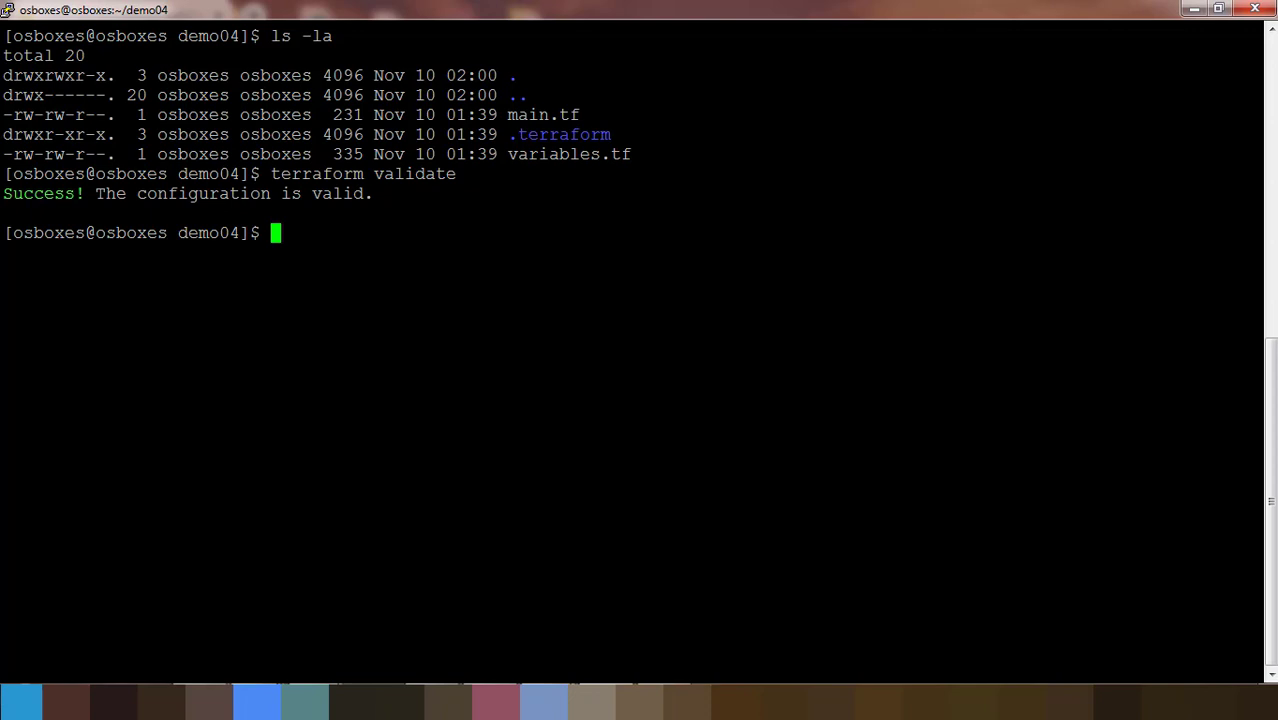
type("terraform  plan ")
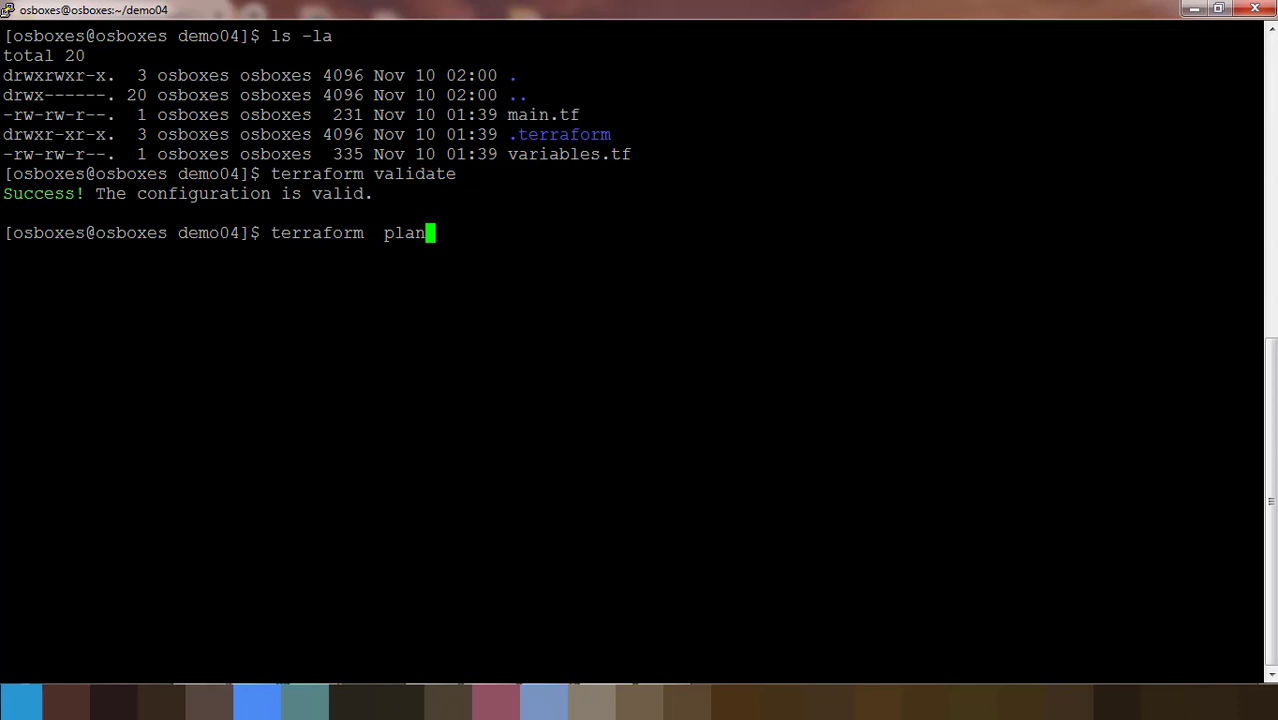
type("-var")
type("=\"\"")
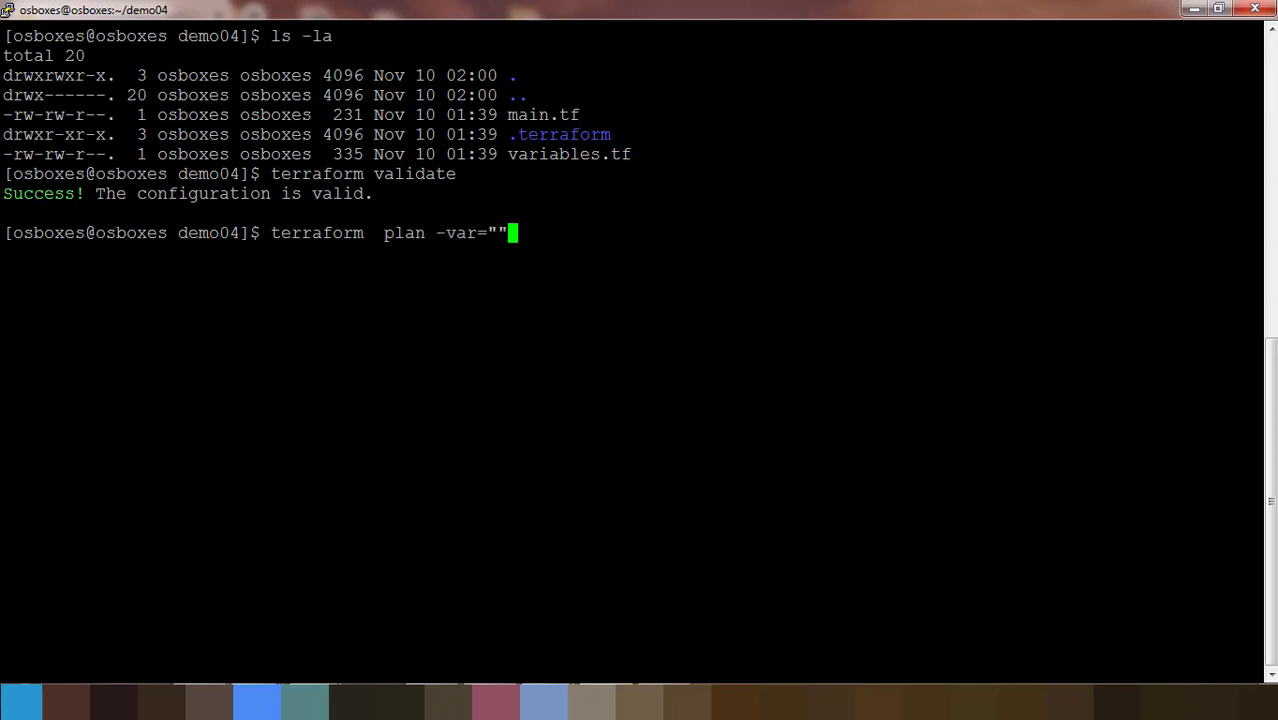
Fill the first -var flag with instancetype=t2.micro copied from the Notepad notes.
key("Left")
mouse_move(305, 701)
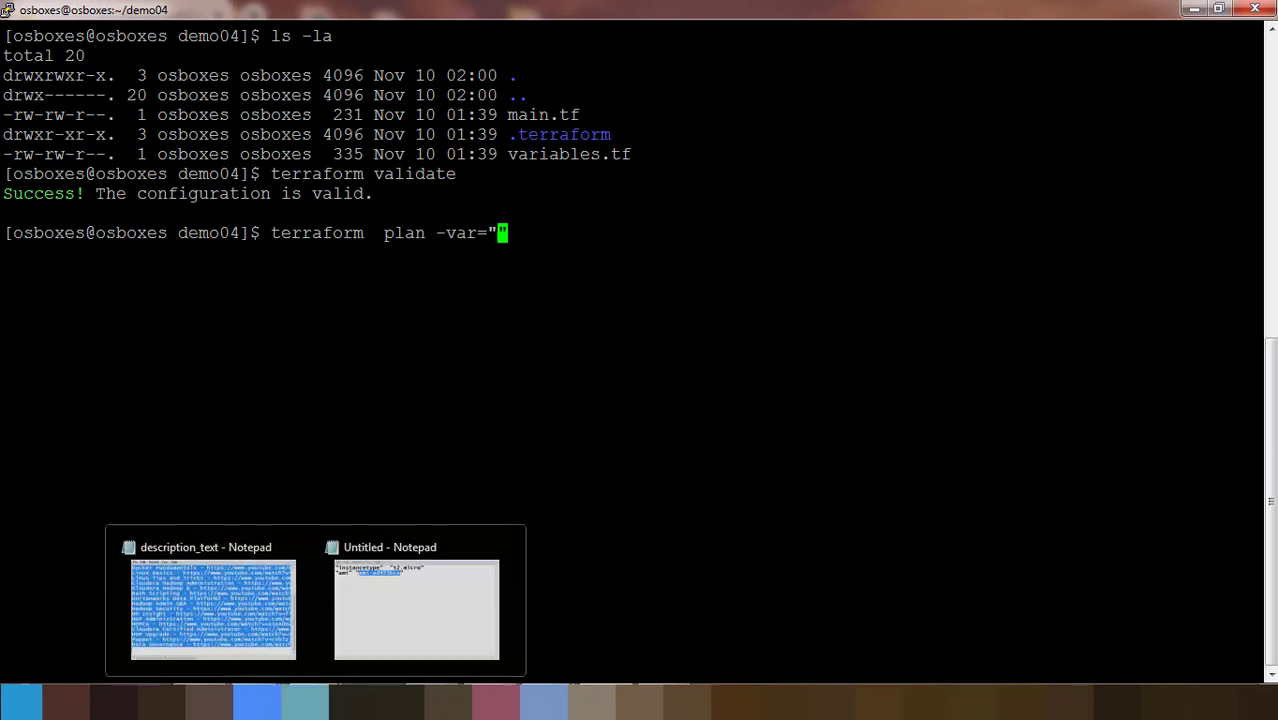
left_click(391, 611)
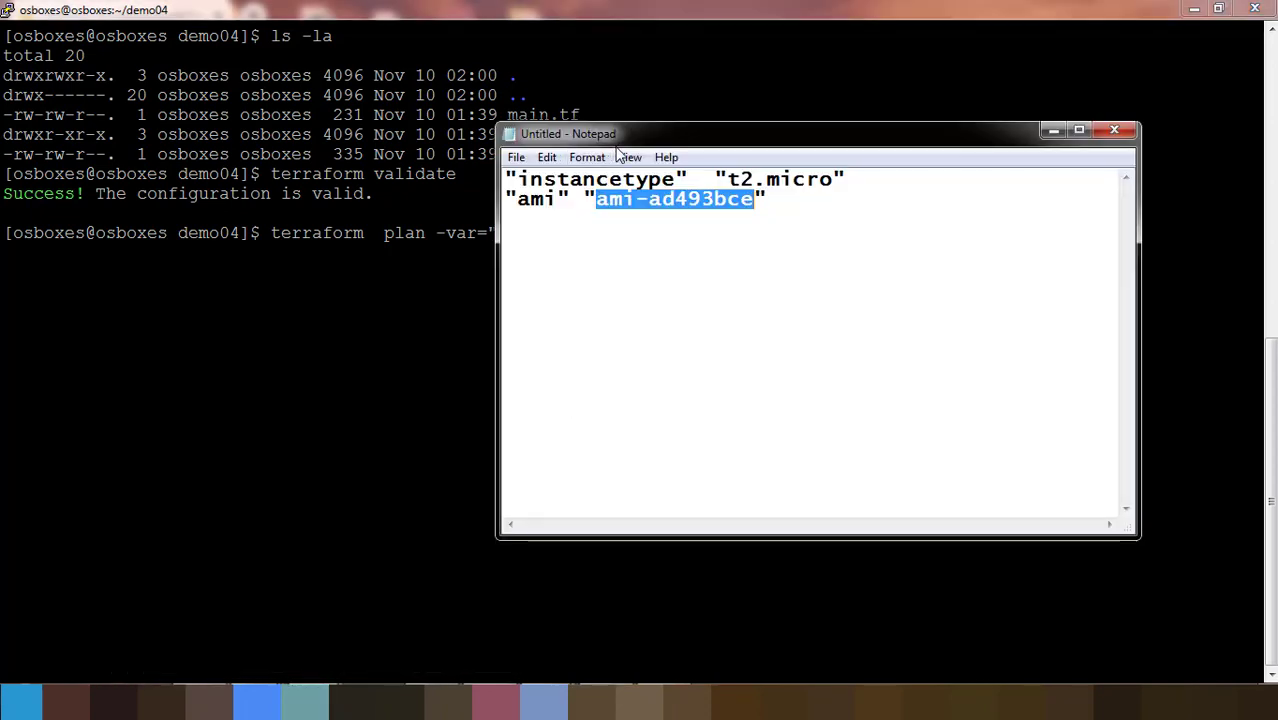
left_click_drag(620, 135, 675, 250)
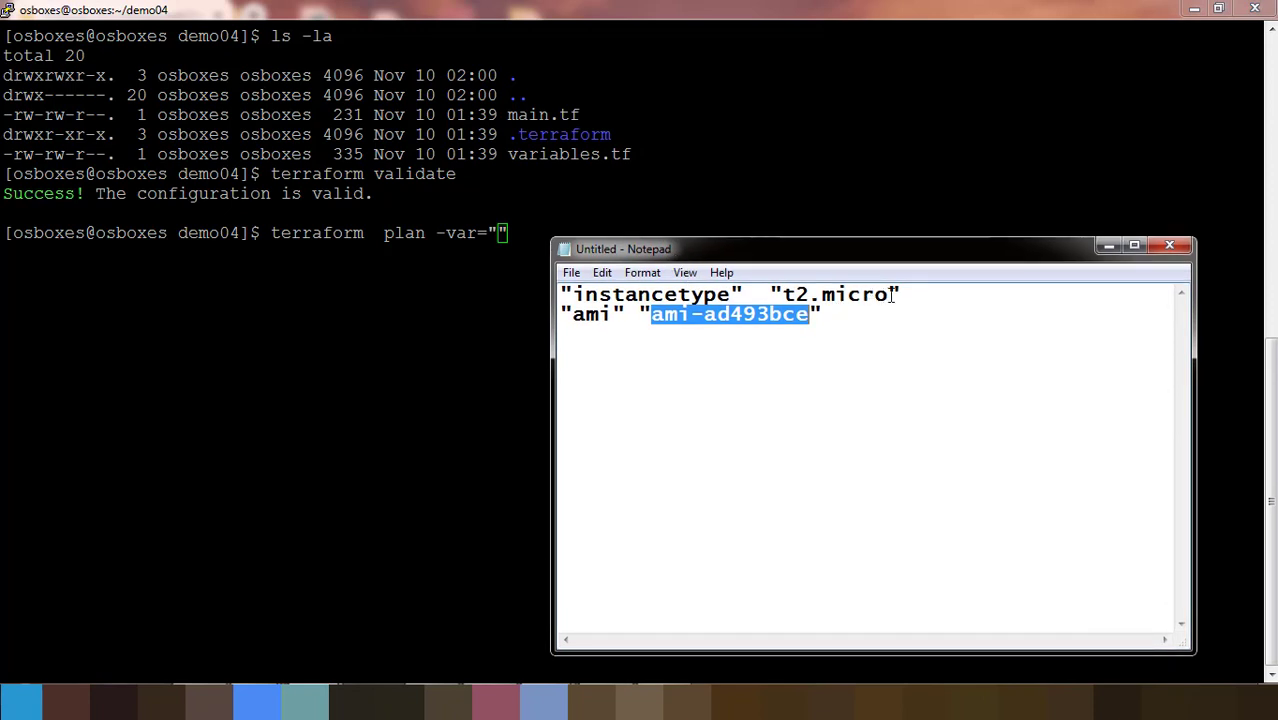
left_click_drag(893, 294, 626, 312)
double_click(628, 296)
left_click(628, 296)
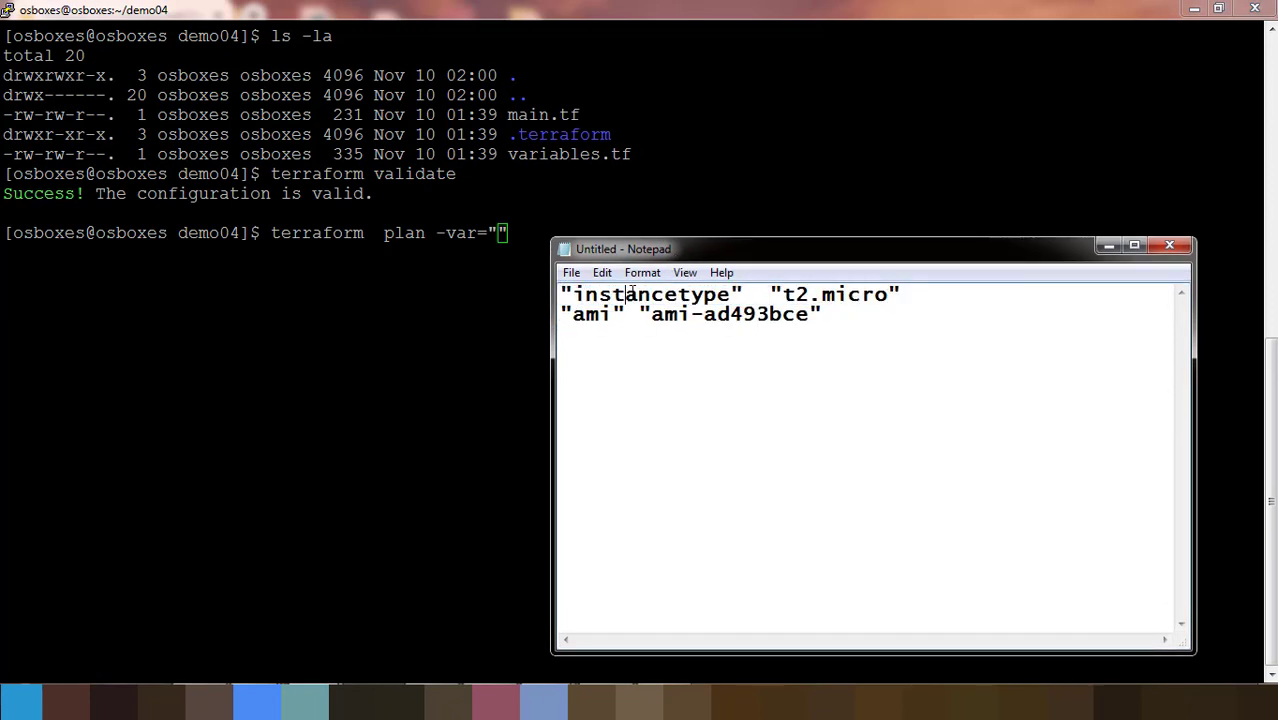
left_click_drag(731, 296, 571, 296)
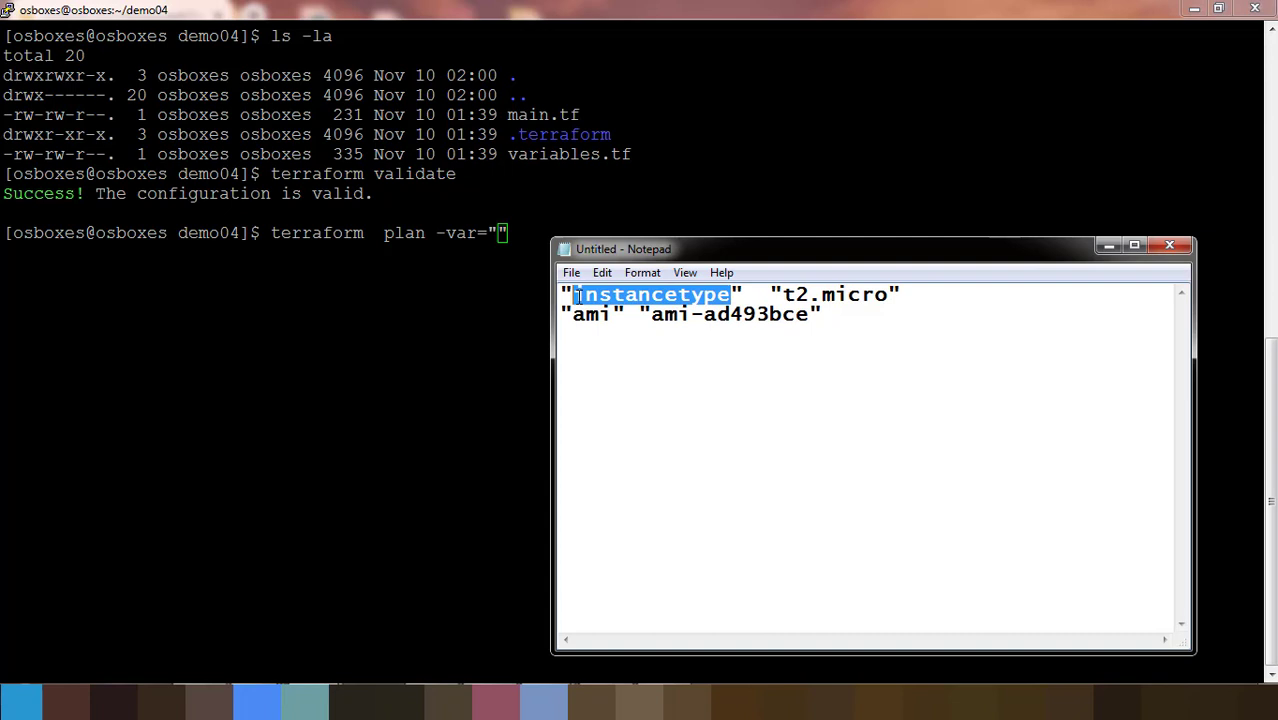
key("alt+Tab")
type("instancetype")
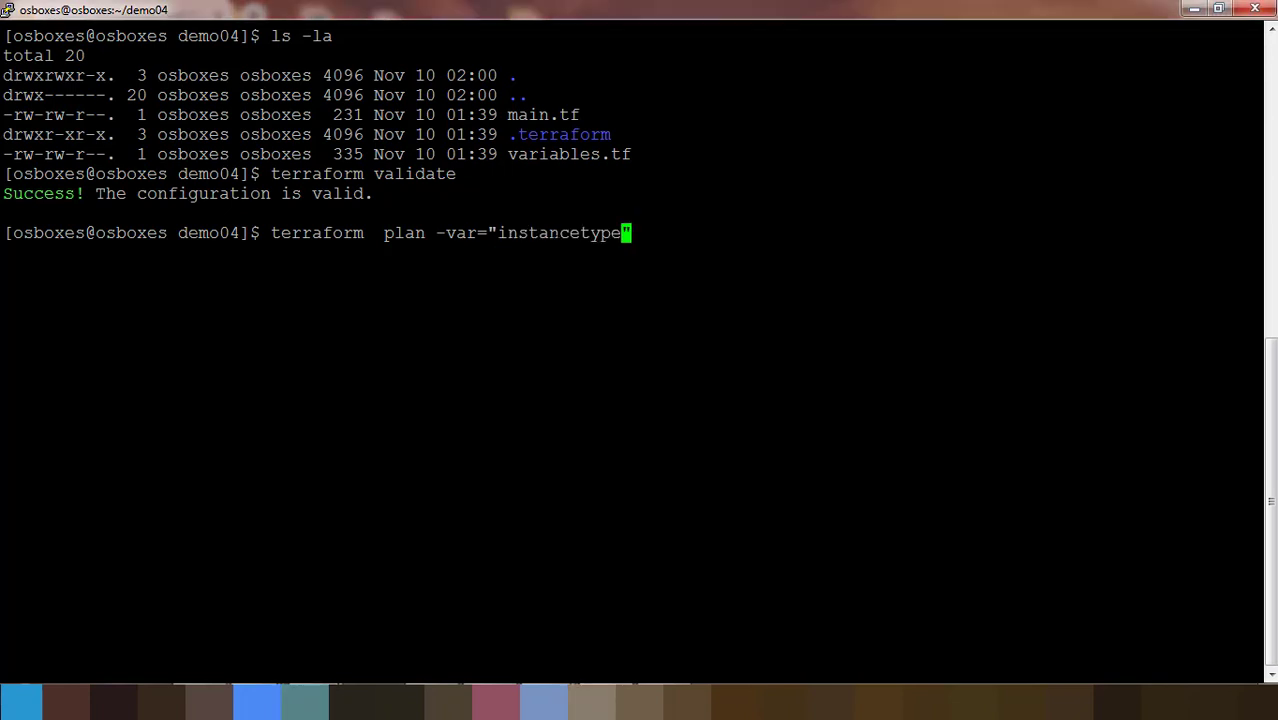
type("=")
key("alt+Tab")
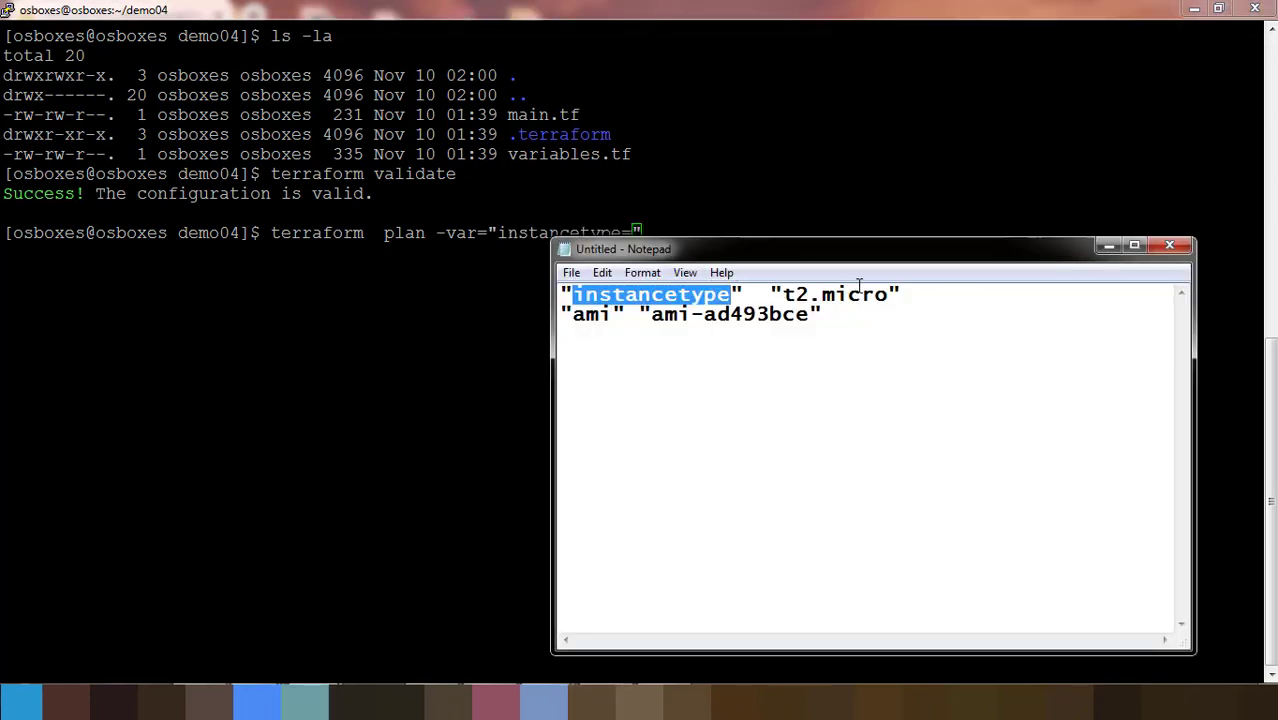
left_click_drag(887, 295, 783, 295)
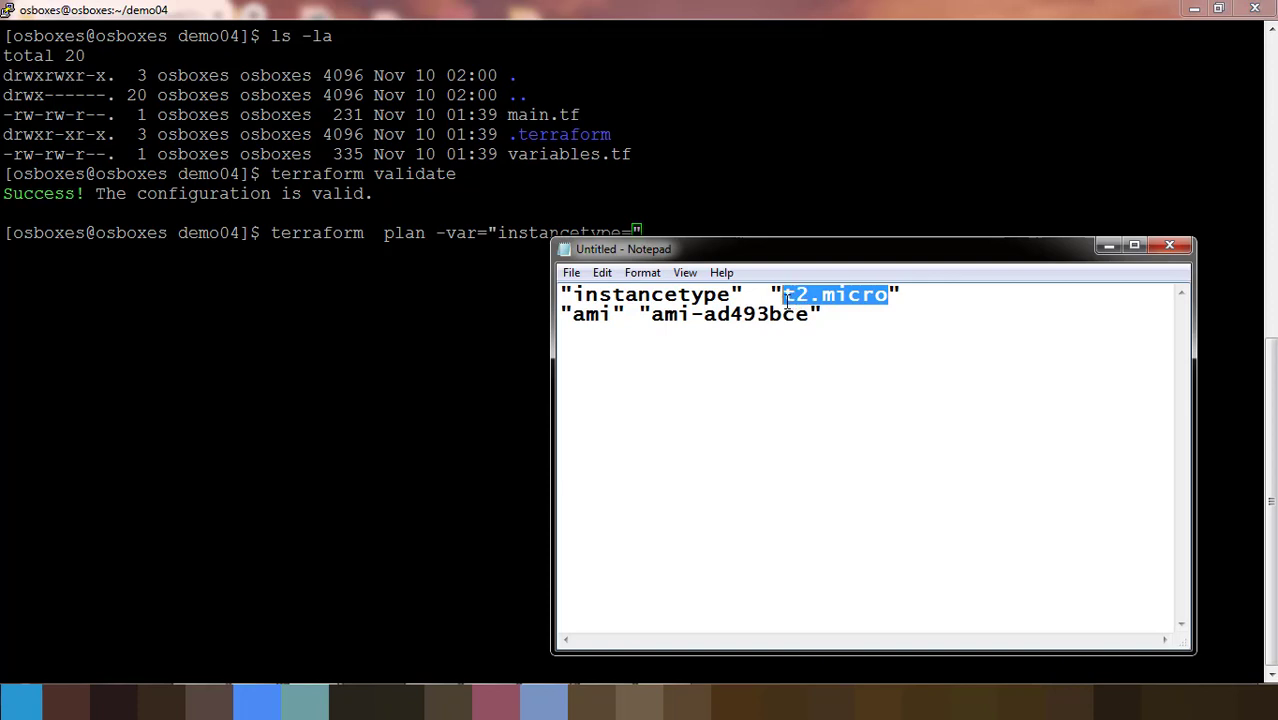
key("ctrl+c")
key("alt+Tab")
key("shift+Insert")
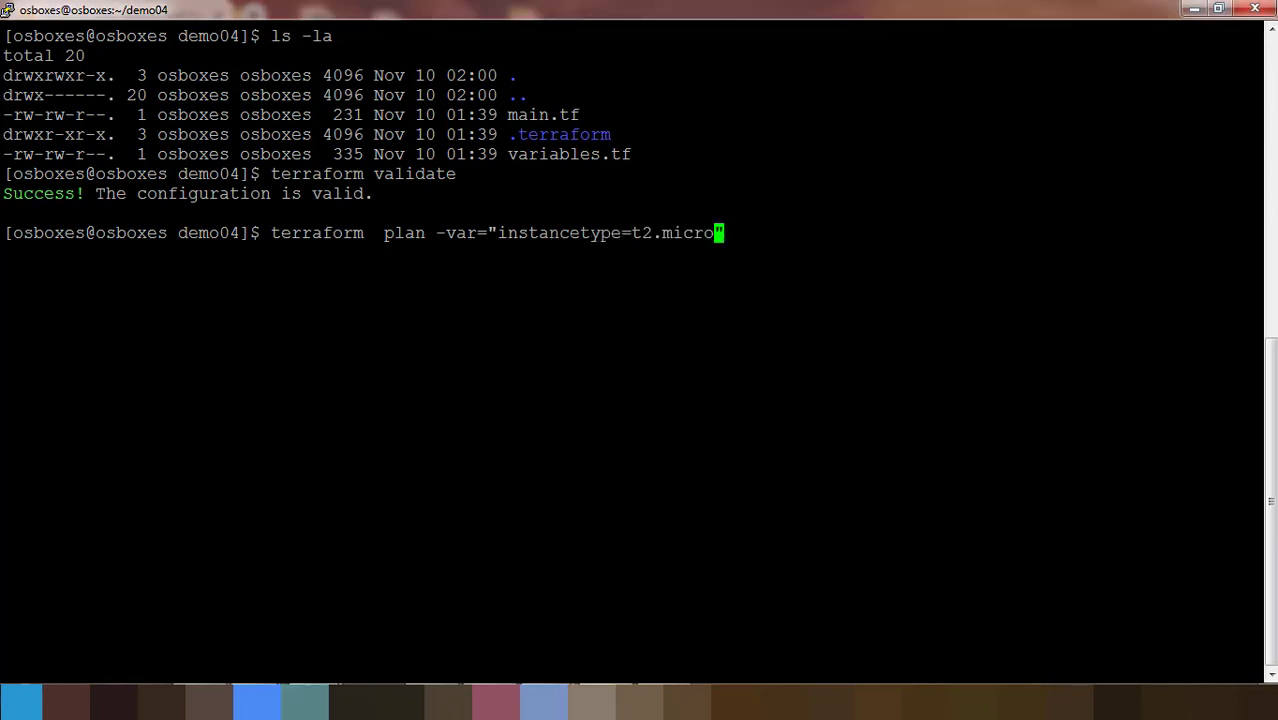
key("Right")
type("-var")
type("=\"\"")
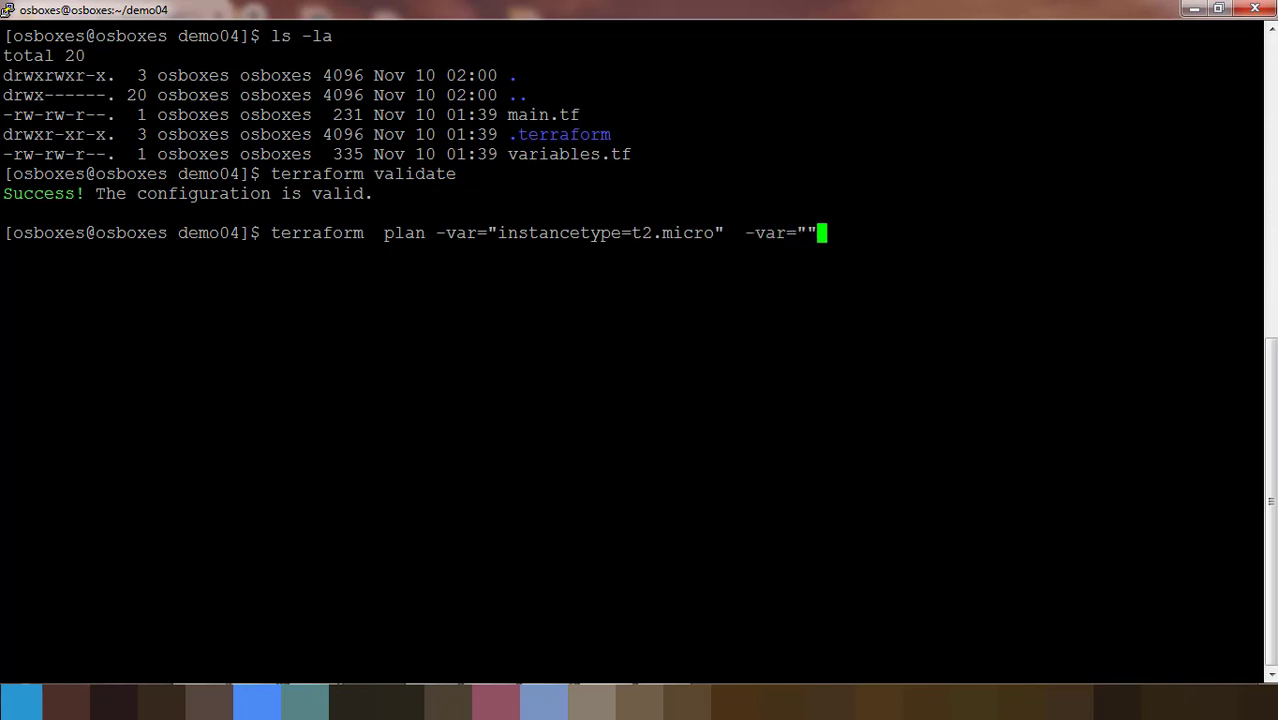
Fill the second -var flag with ami=ami-ad493bce from the notes and review the plan command.
key("Left")
key("alt+Tab")
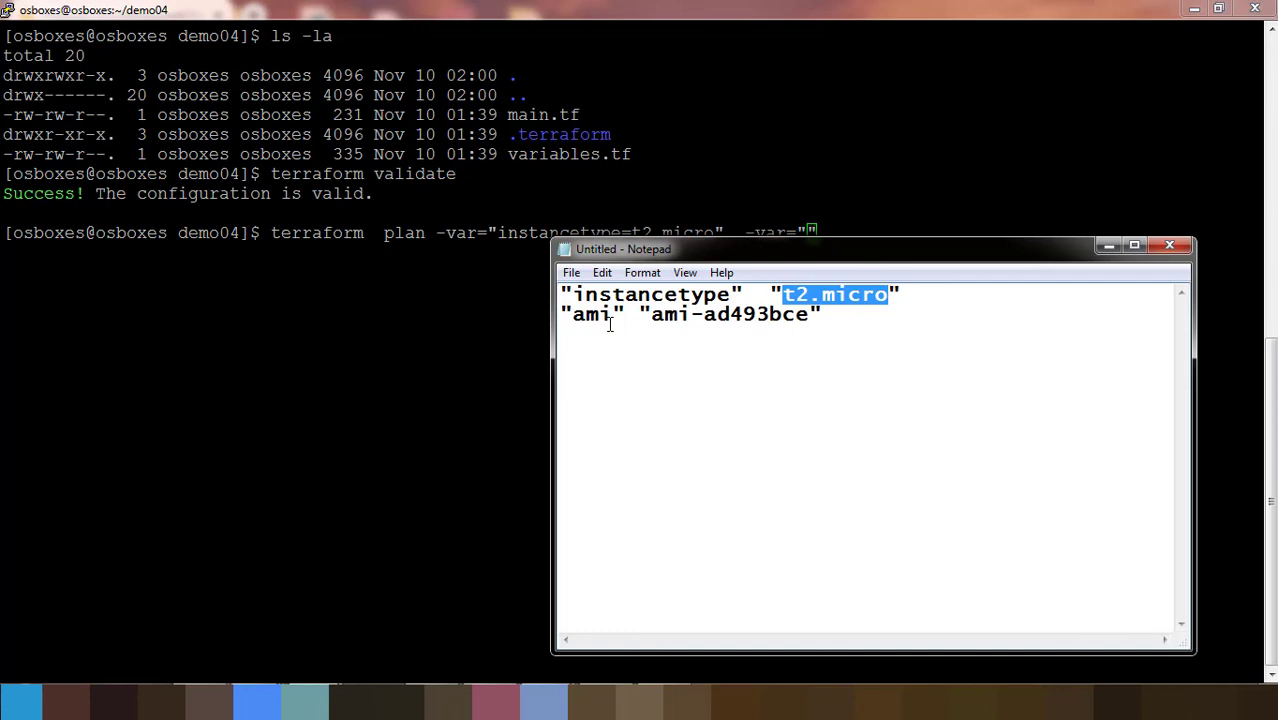
left_click(611, 316)
double_click(611, 316)
key("ctrl+c")
key("alt+Tab")
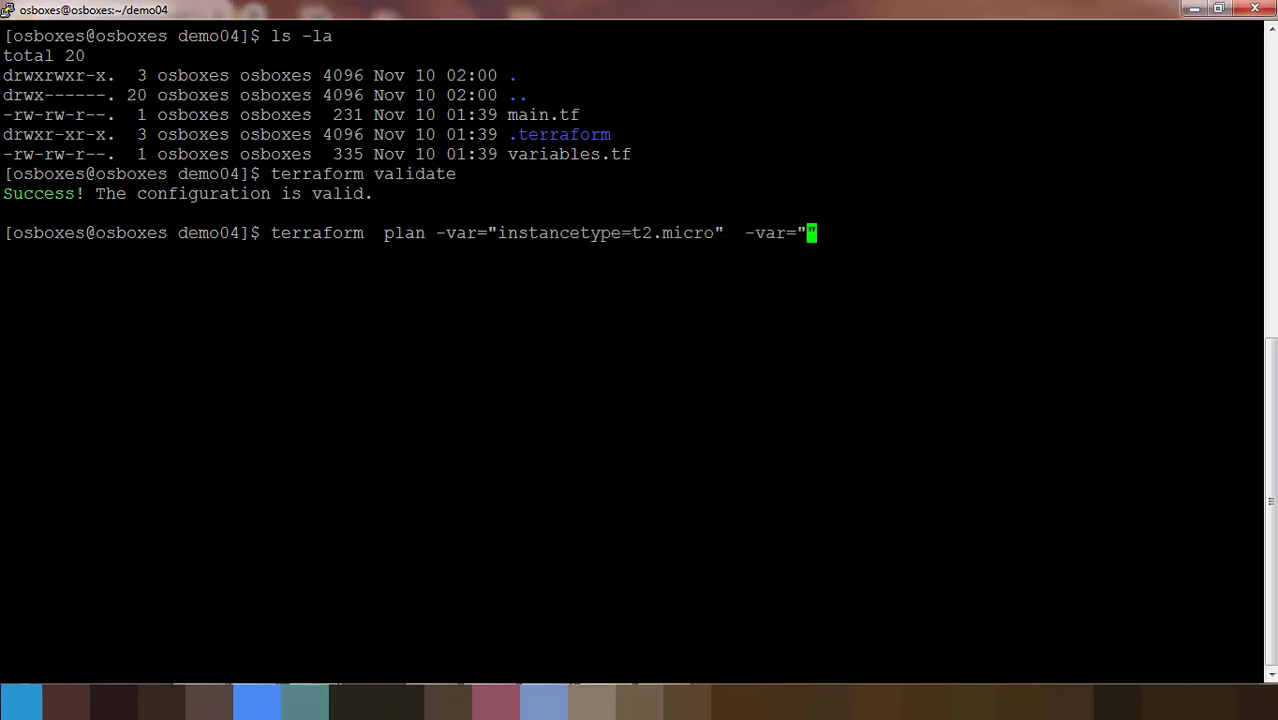
key("shift+Insert")
type("=")
key("alt+Tab")
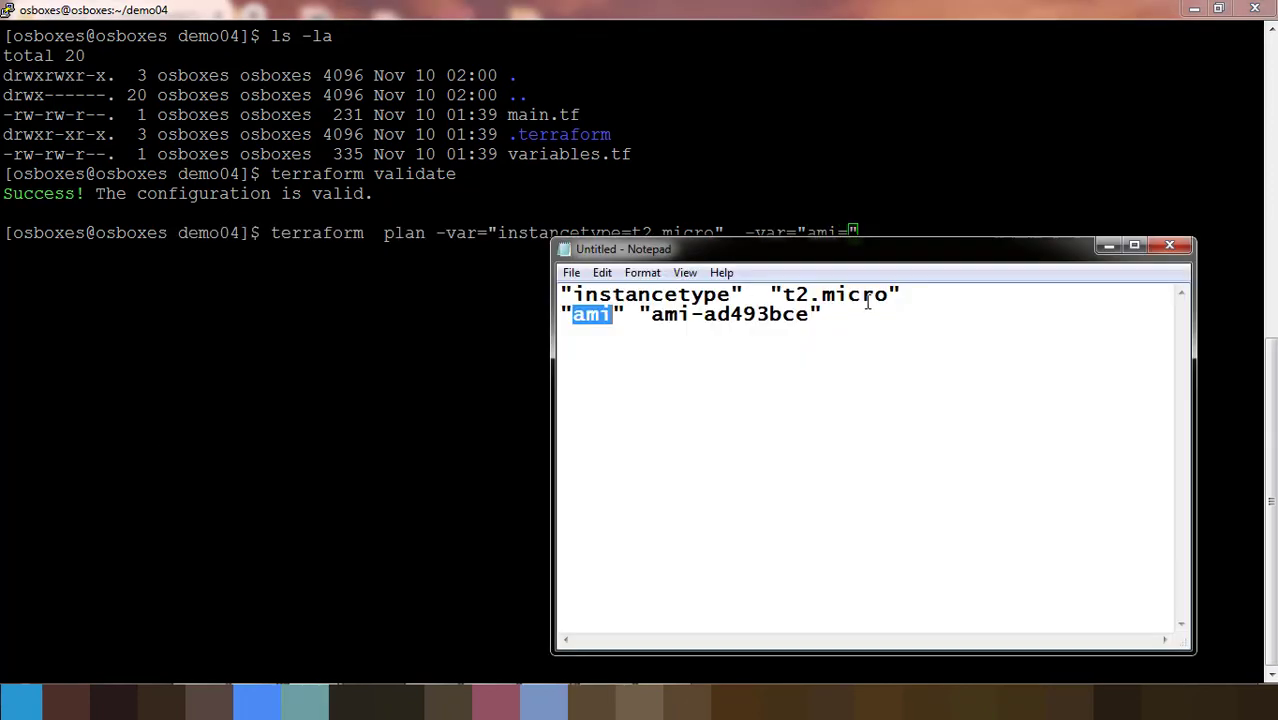
left_click_drag(809, 314, 652, 314)
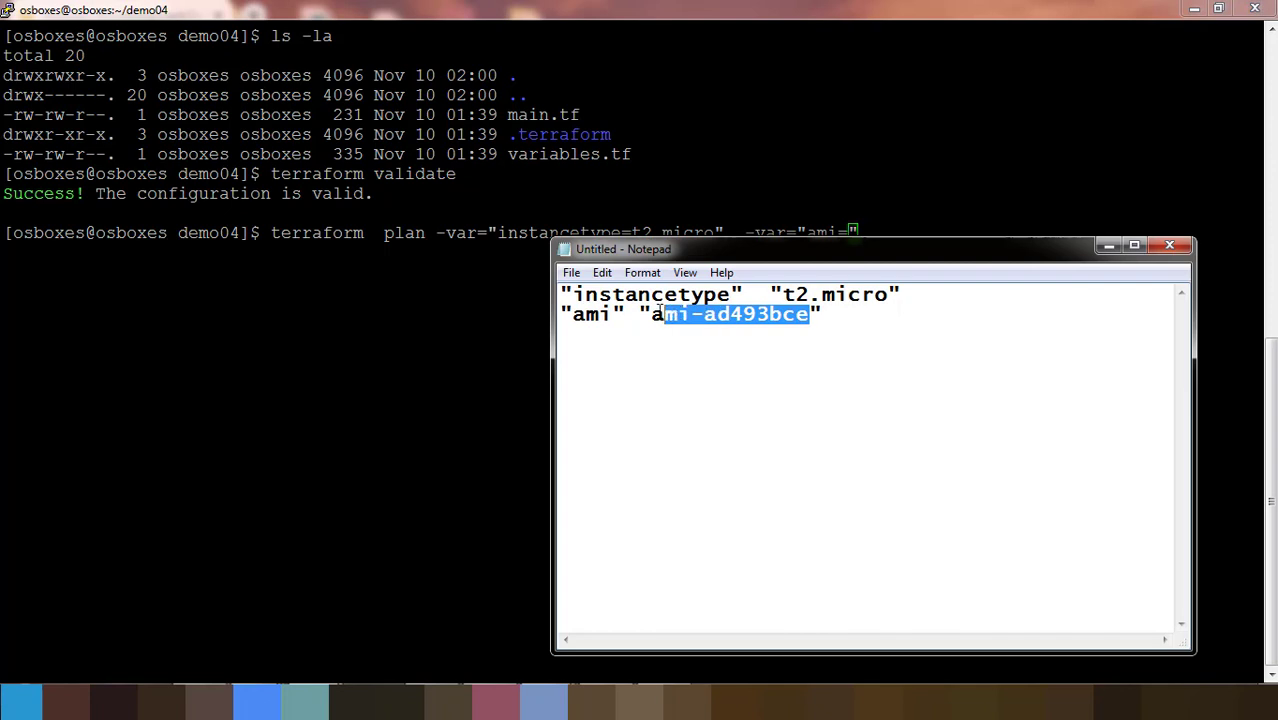
key("ctrl+c")
key("alt+Tab")
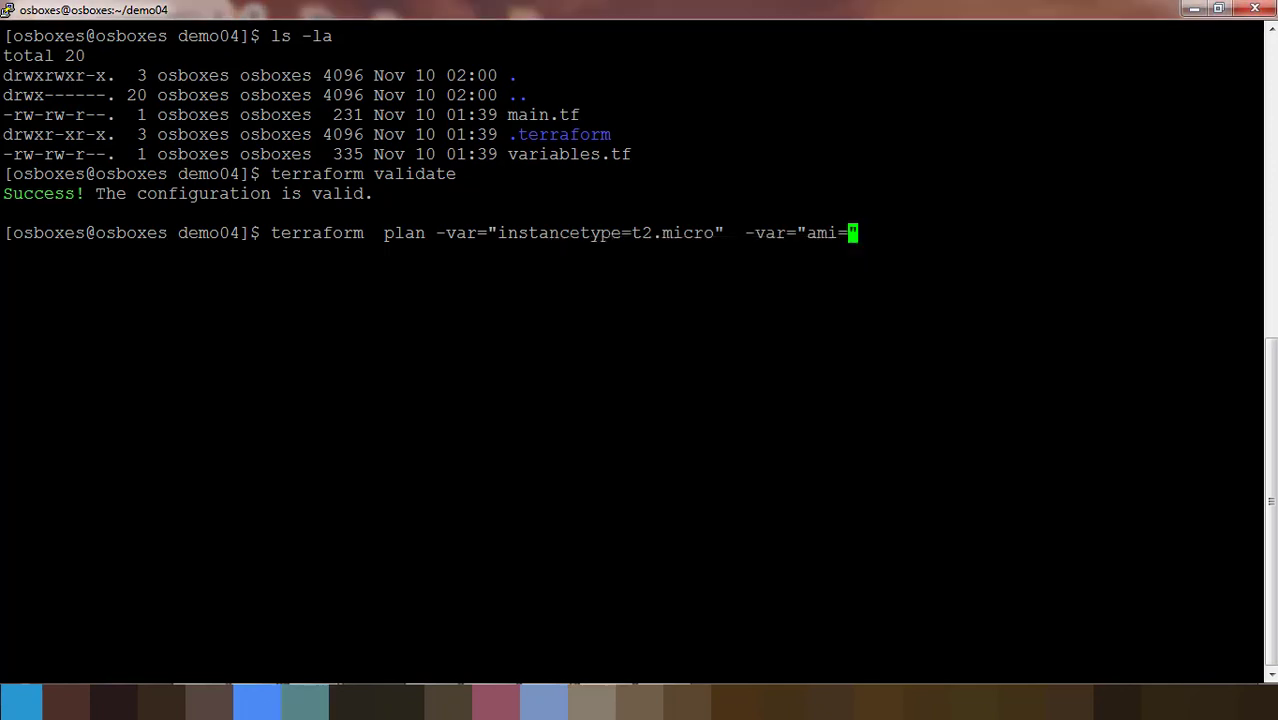
key("shift+Insert")
key("Left")
key("Left")
key("Left")
key("Left")
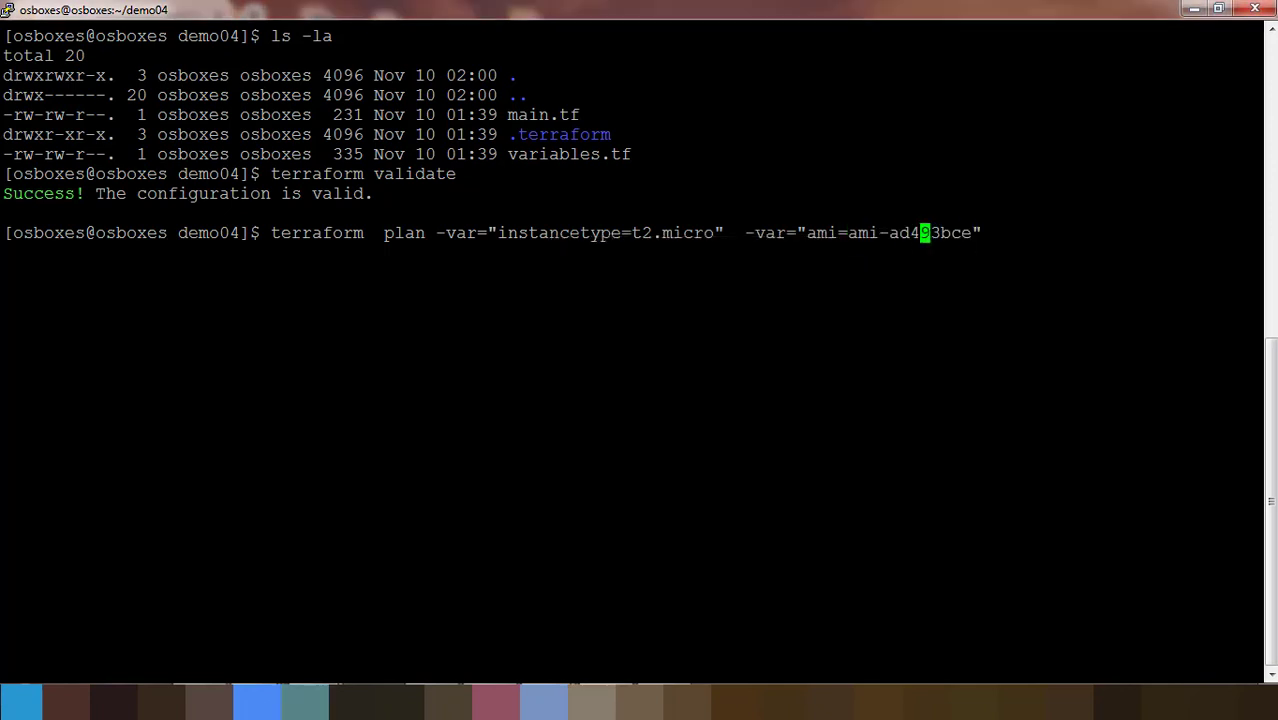
key("Left")
key("Left")
key("Left")
left_click_drag(436, 232, 714, 232)
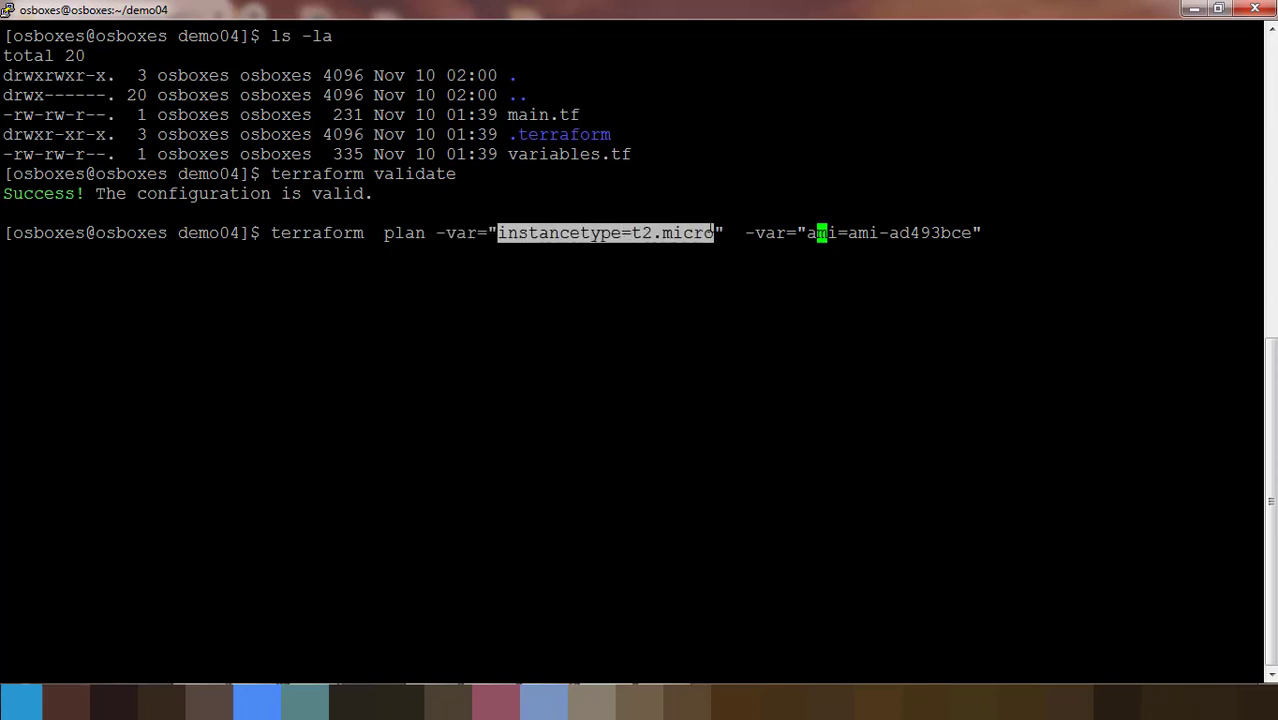
left_click_drag(808, 232, 971, 232)
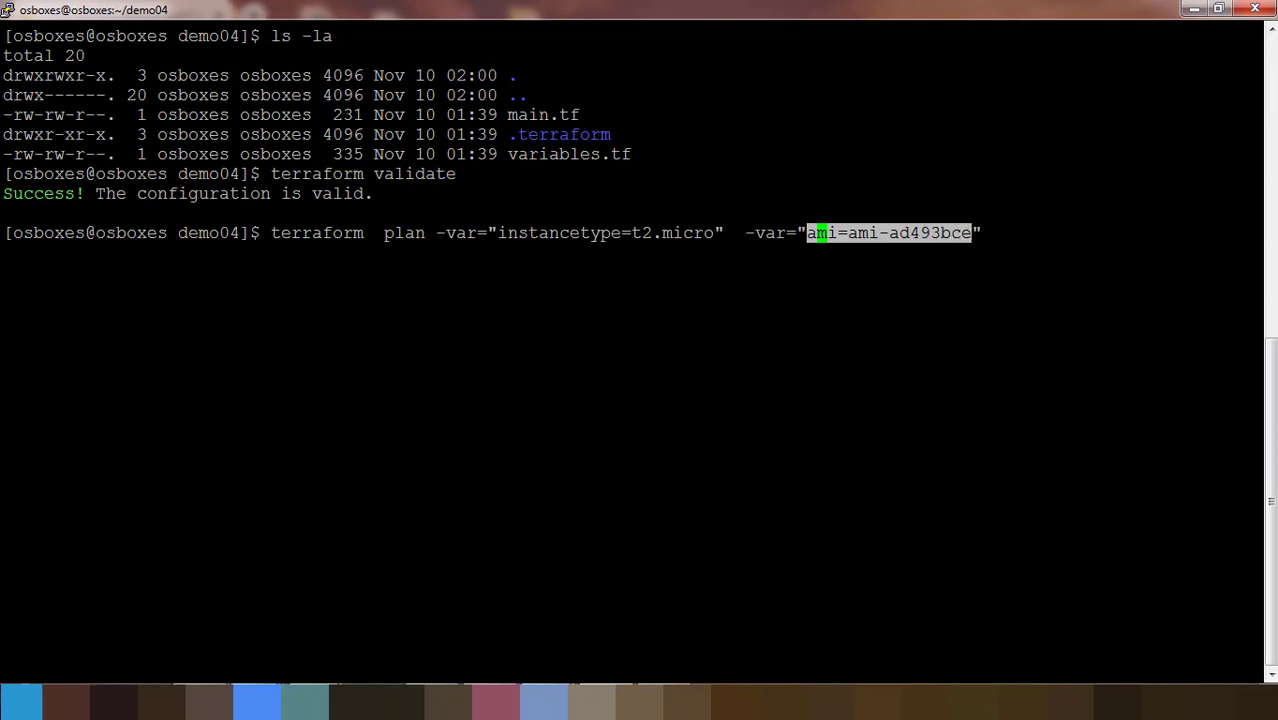
Run the plan, then recall it and change plan to apply with the same instancetype and ami values.
key("Return")
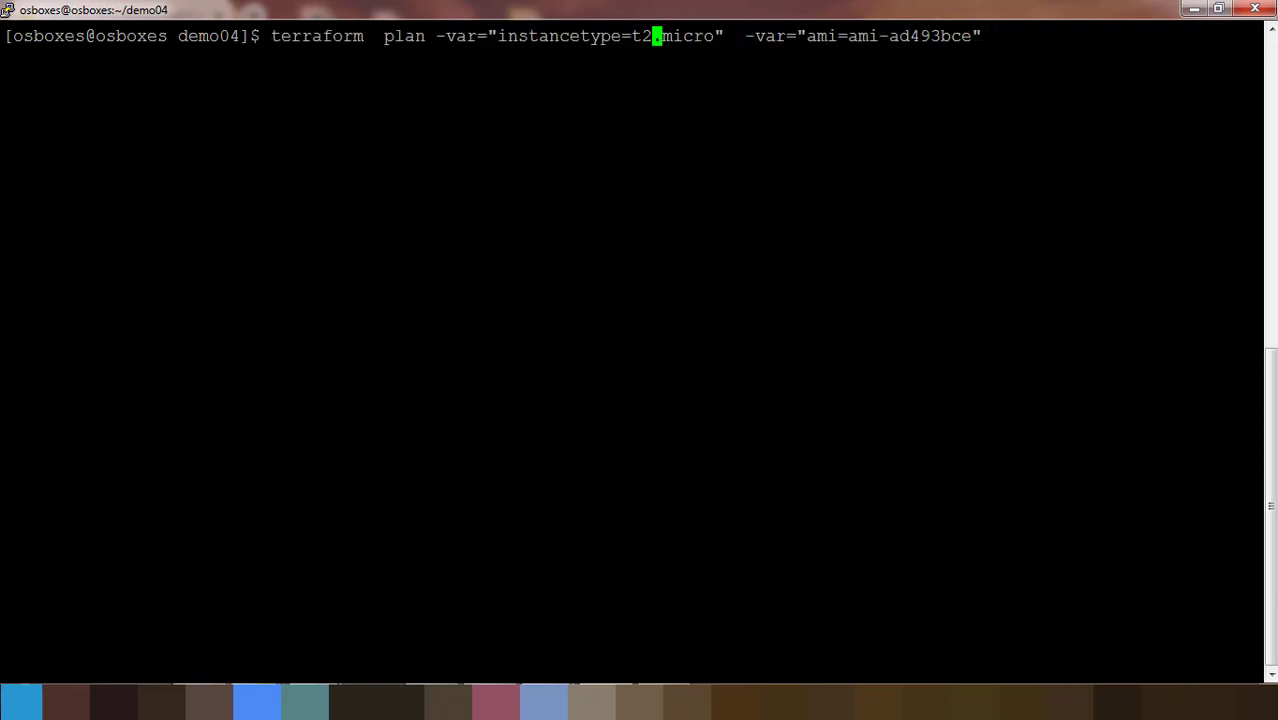
key("Left")
key("Left")
key("Left")
key("Left")
key("Left")
key("Left")
key("BackSpace")
key("BackSpace")
key("BackSpace")
key("BackSpace")
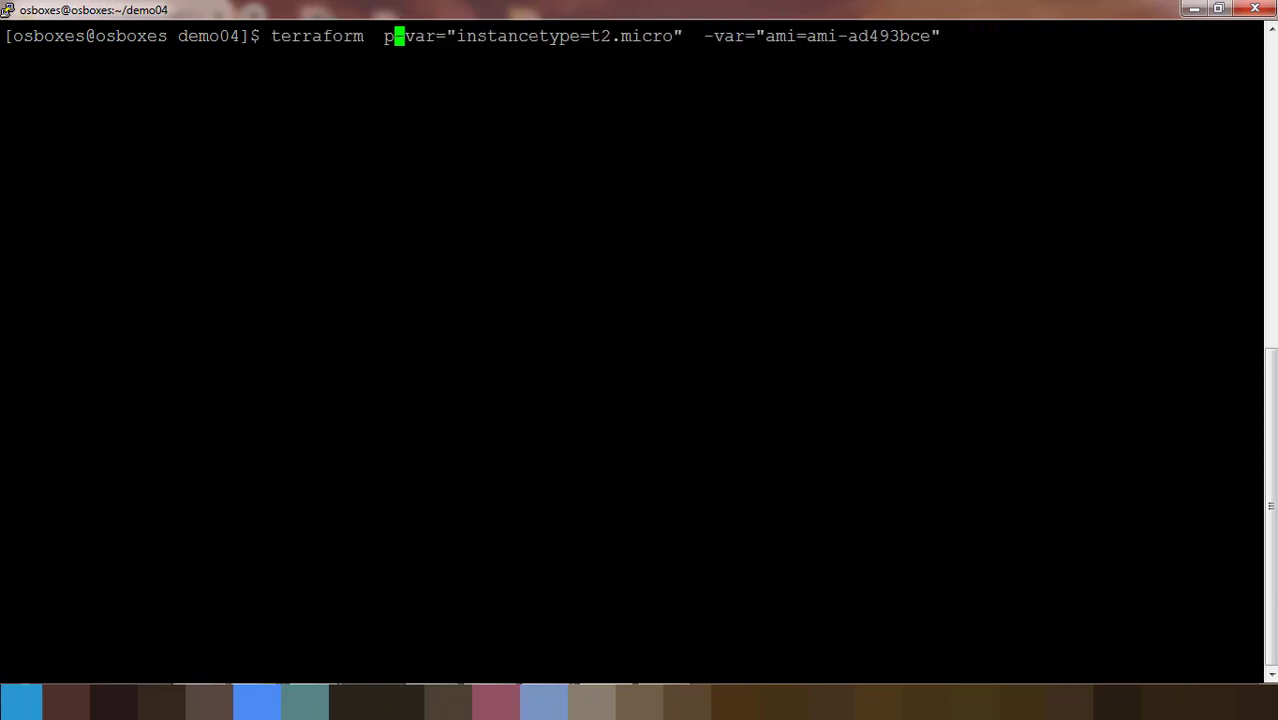
key("BackSpace")
type("apply")
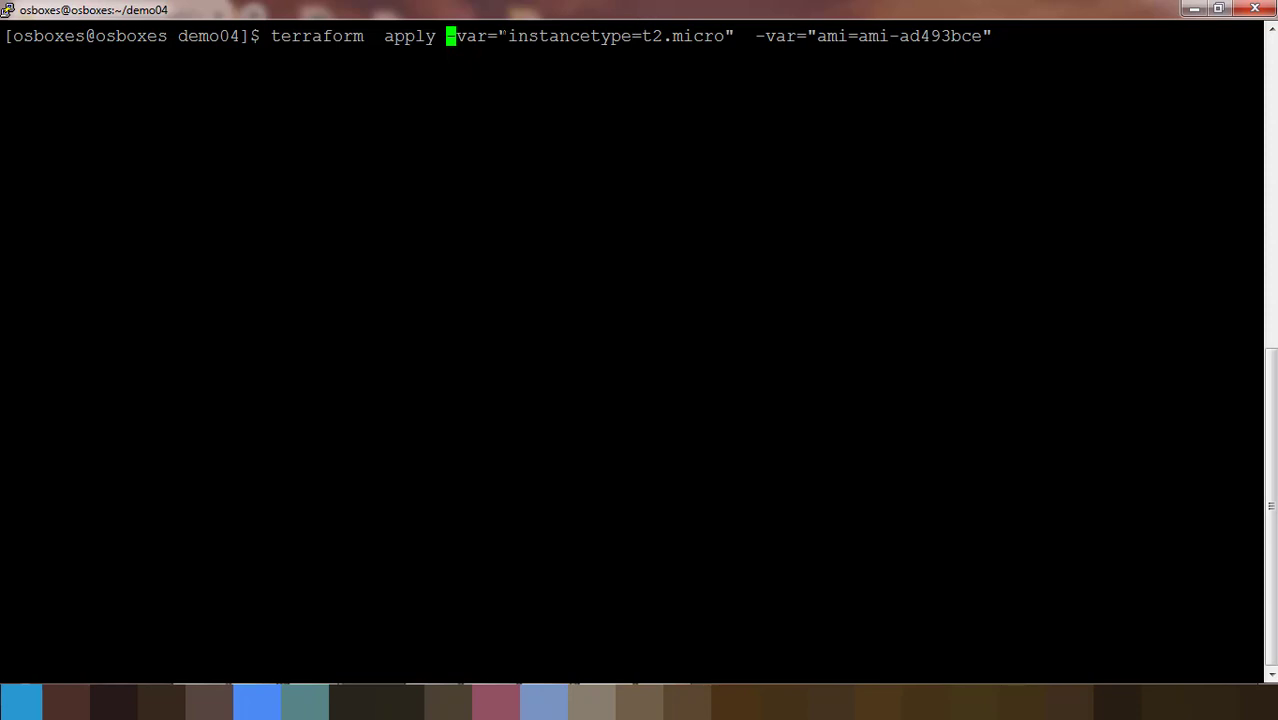
left_click_drag(508, 36, 724, 36)
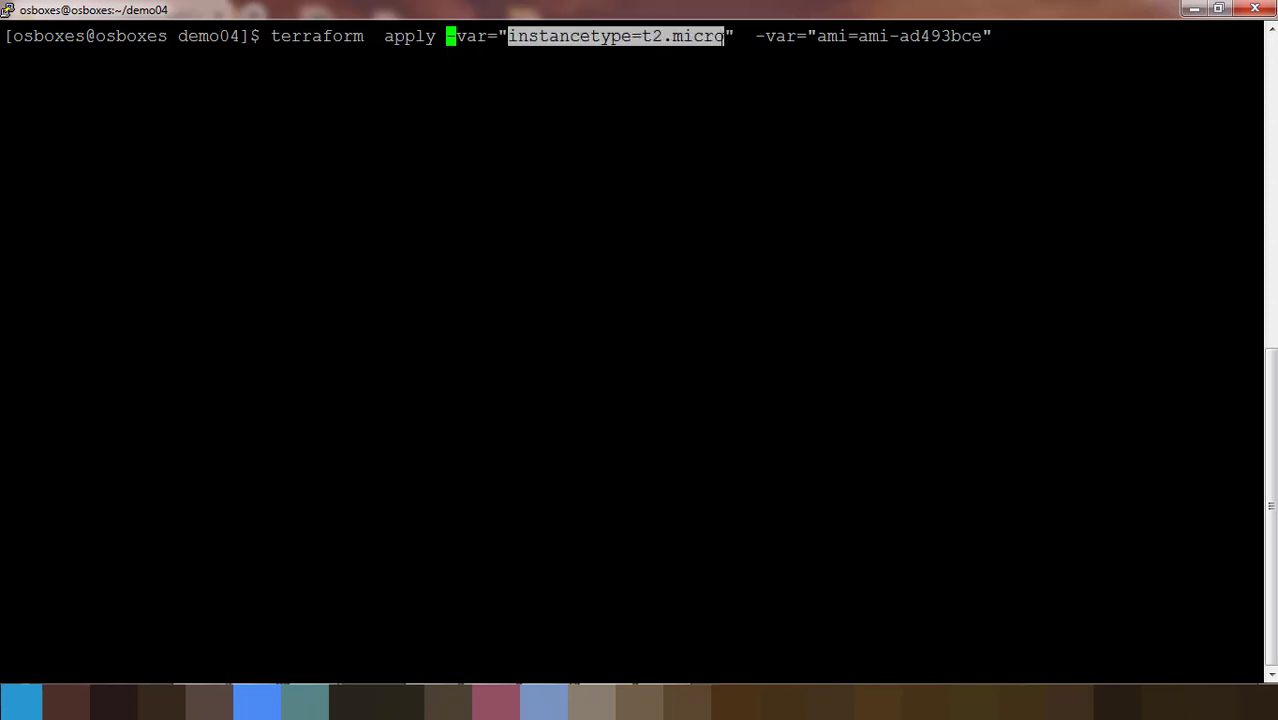
left_click_drag(820, 36, 975, 36)
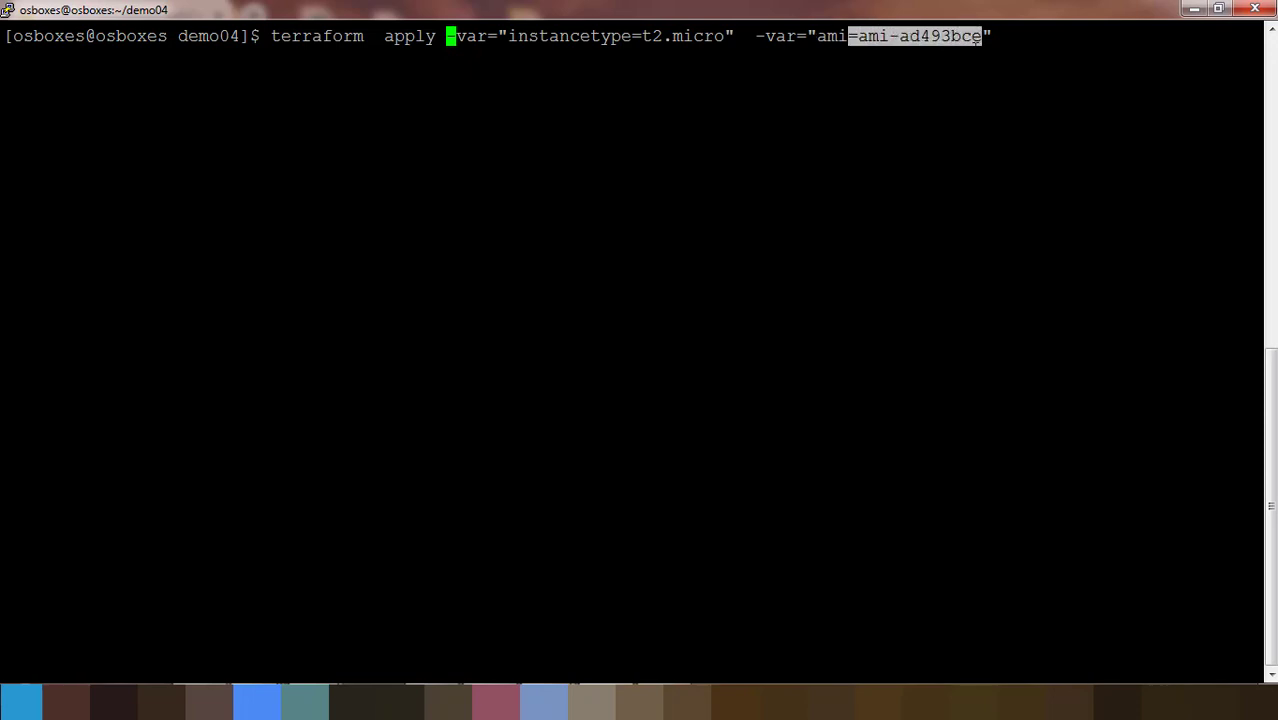
Submit terraform apply and answer yes to approve creating the one new instance.
key("Return")
type("yes")
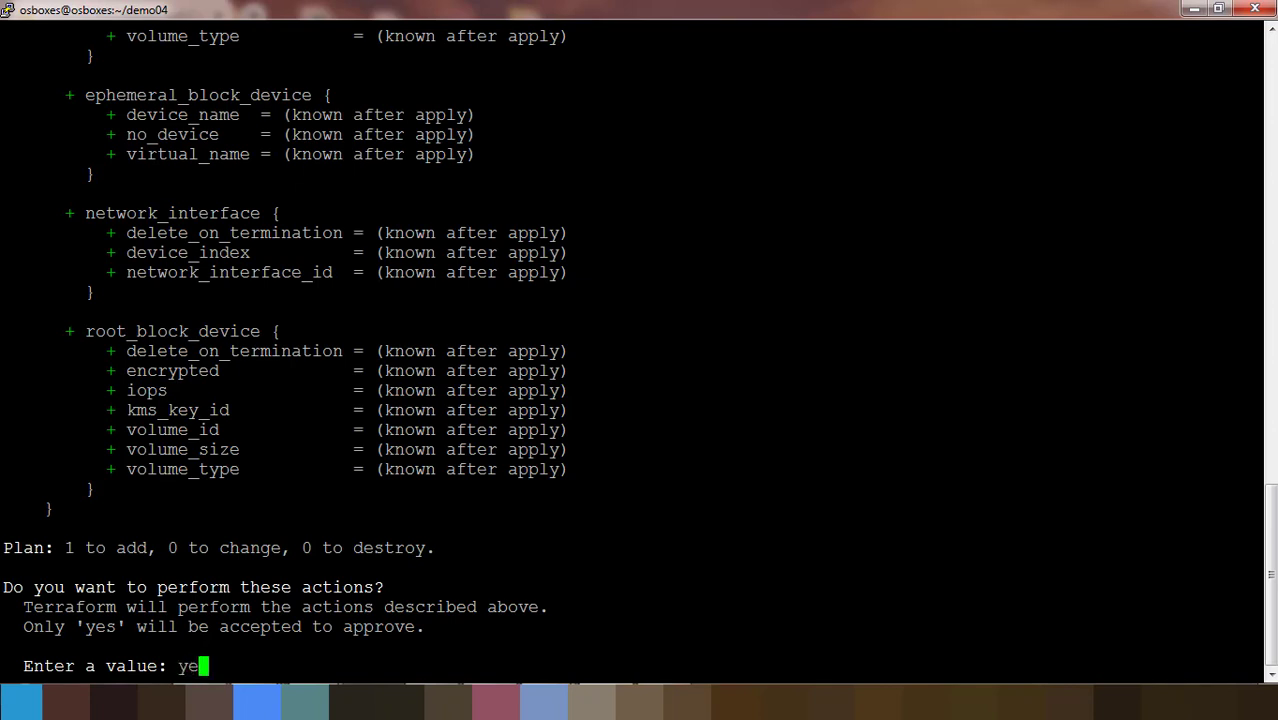
key("Return")
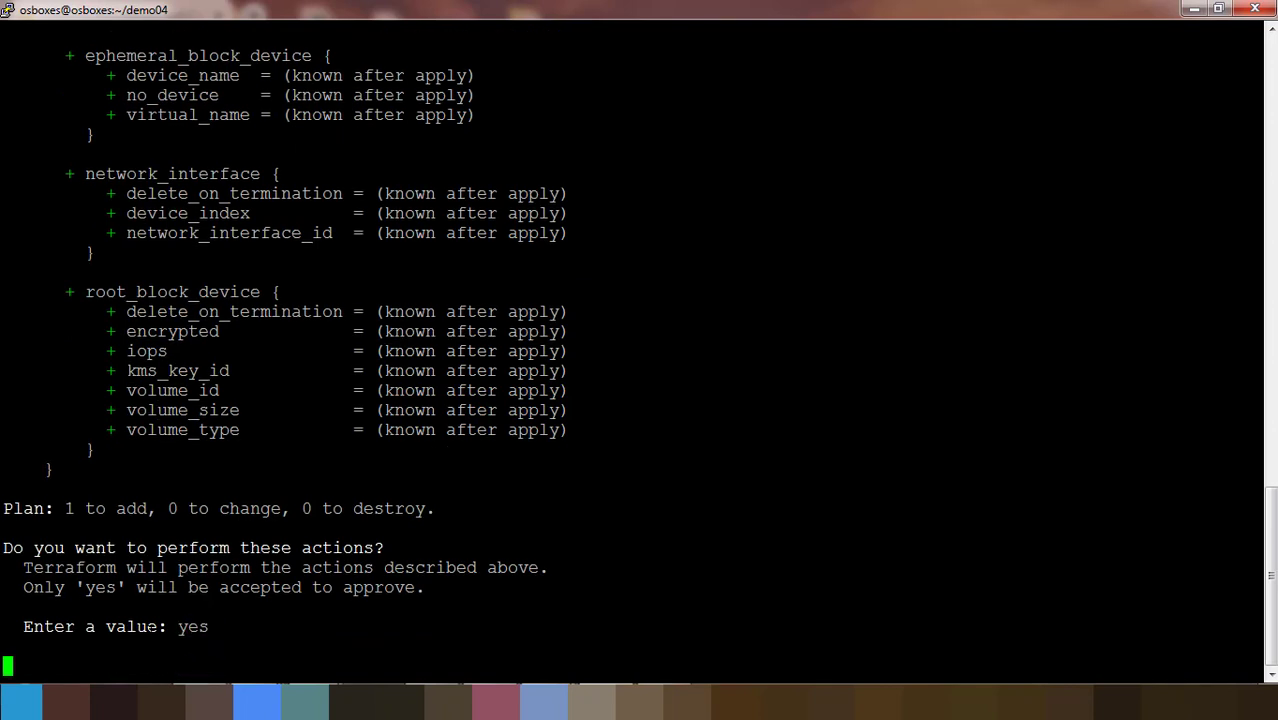
Switch to the EC2 console and refresh to see the new t2.micro instance pending.
key("alt+Tab")
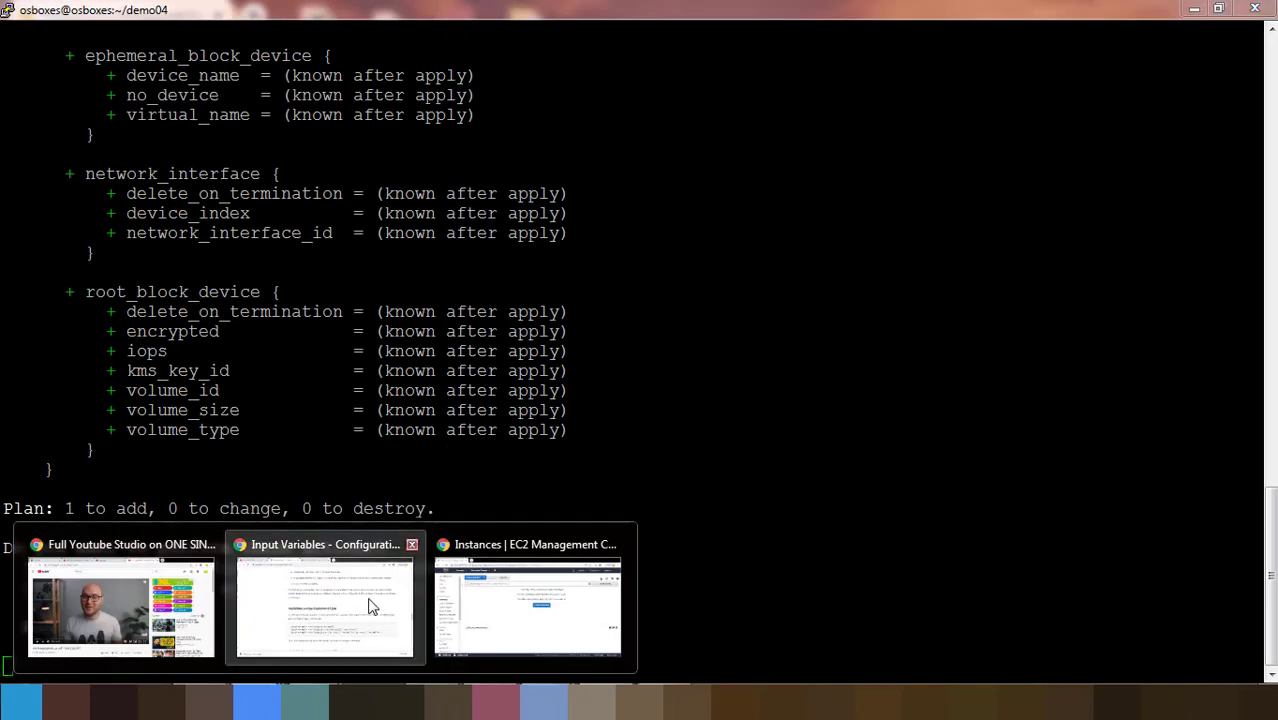
key("alt+Tab")
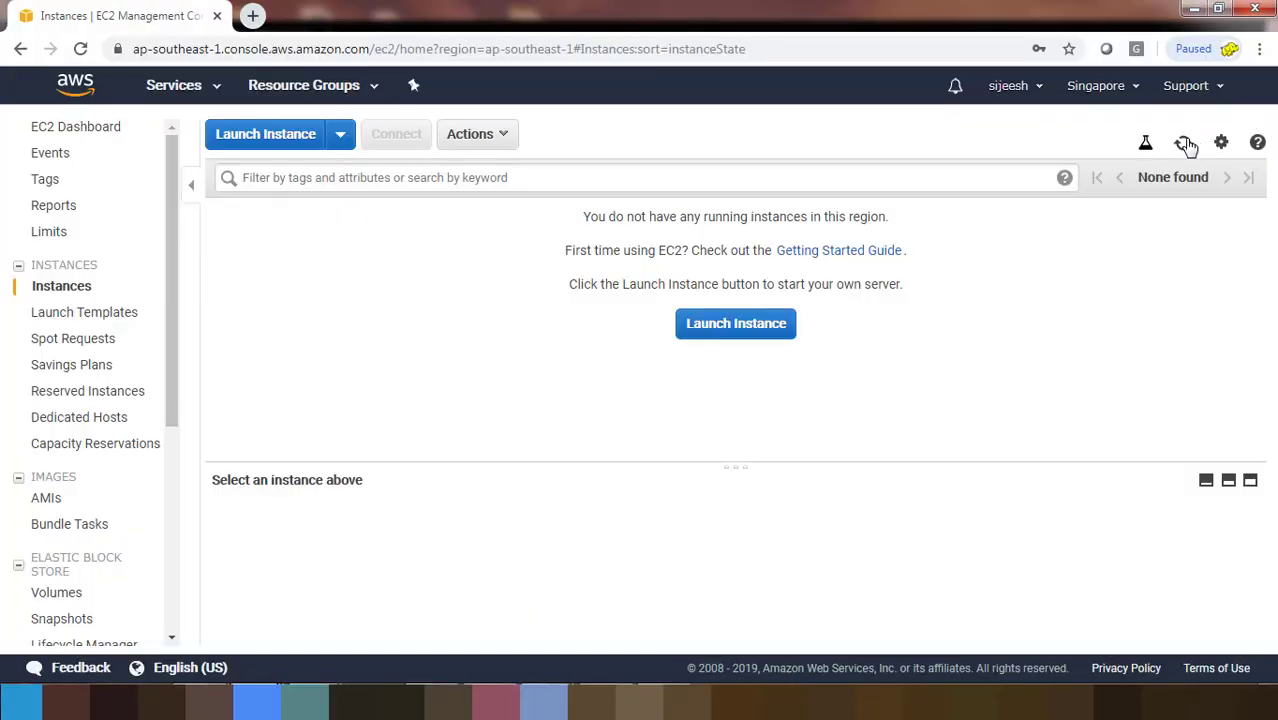
left_click(1183, 143)
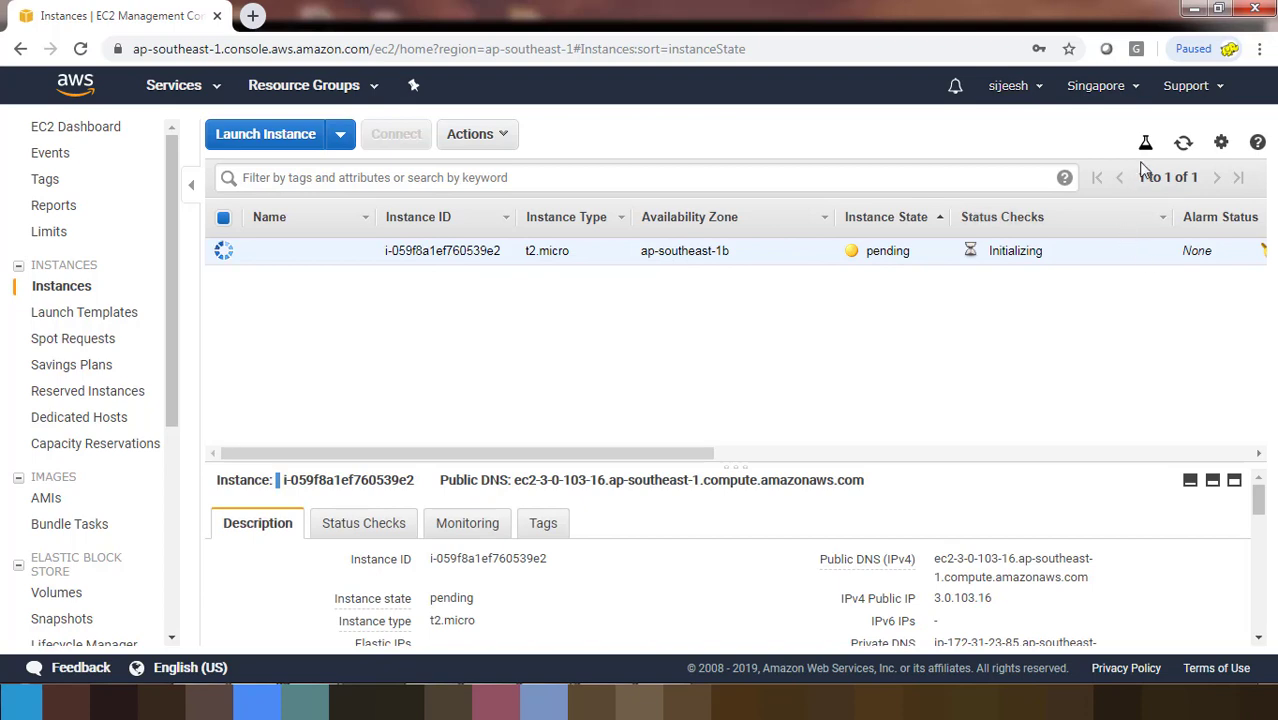
left_click(1182, 146)
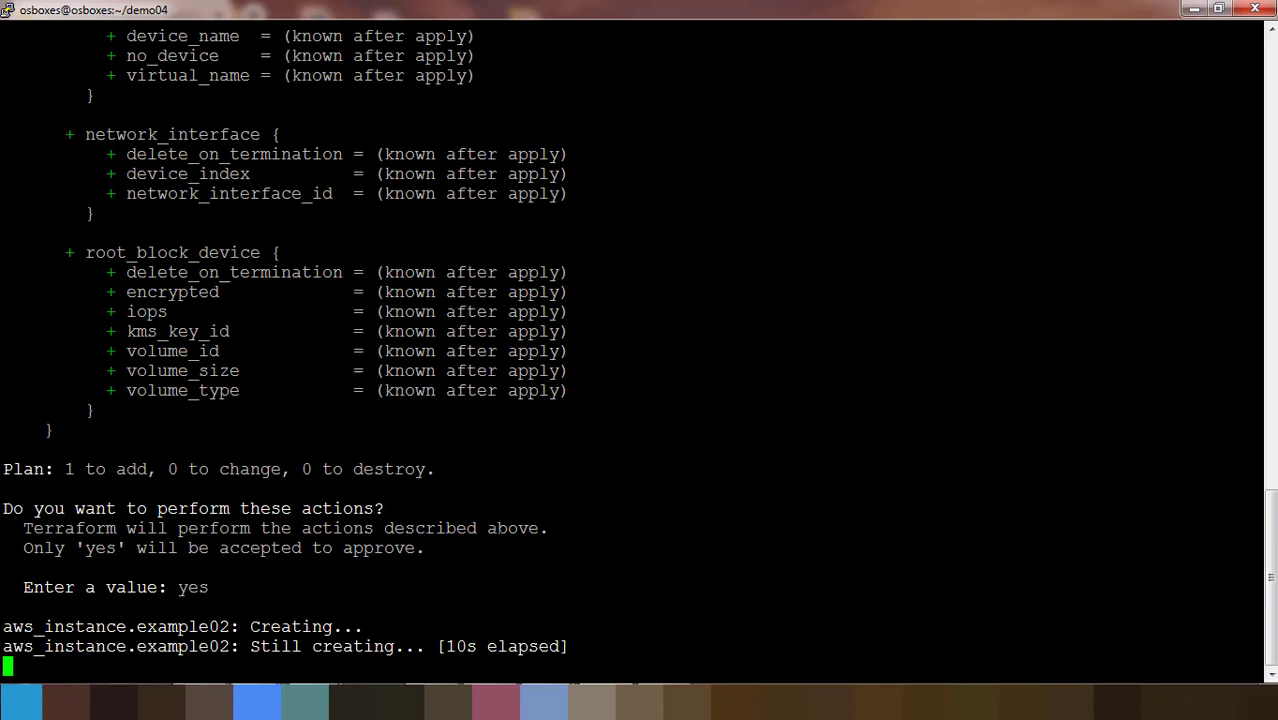
scroll(640, 350, "up", 5)
scroll(640, 350, "up", 5)
scroll(640, 350, "up", 5)
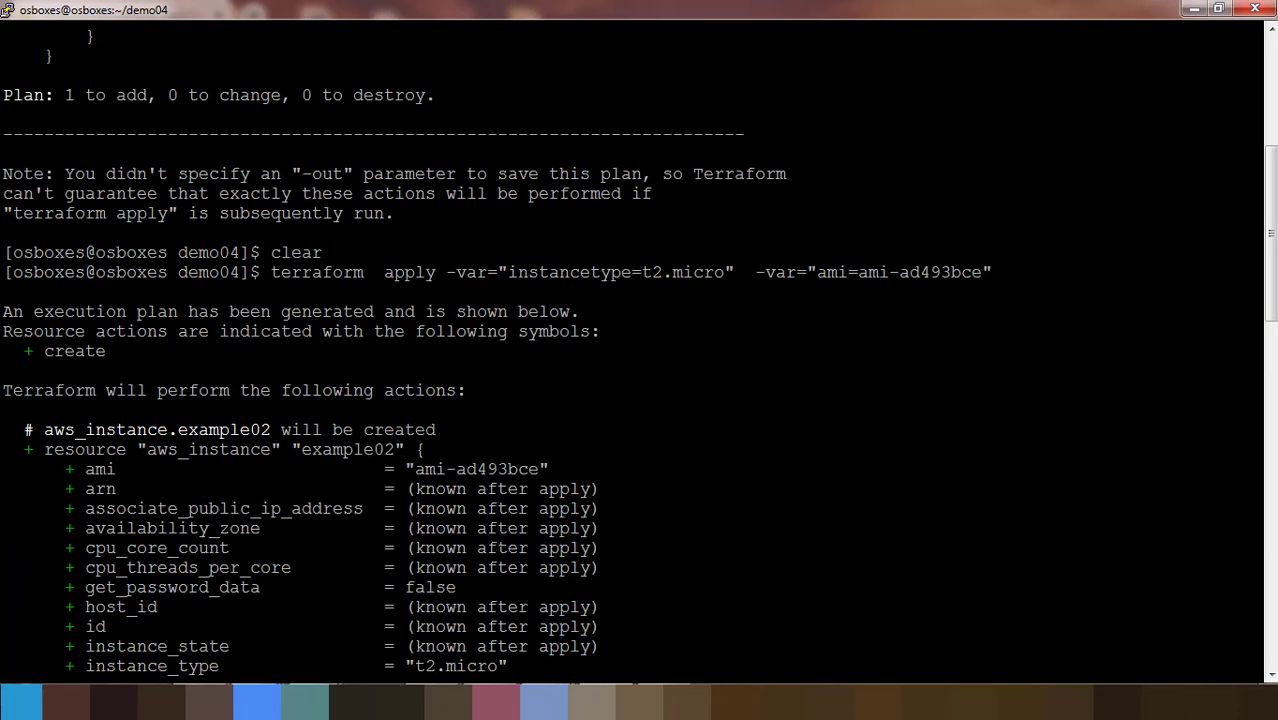
scroll(640, 350, "down", 5)
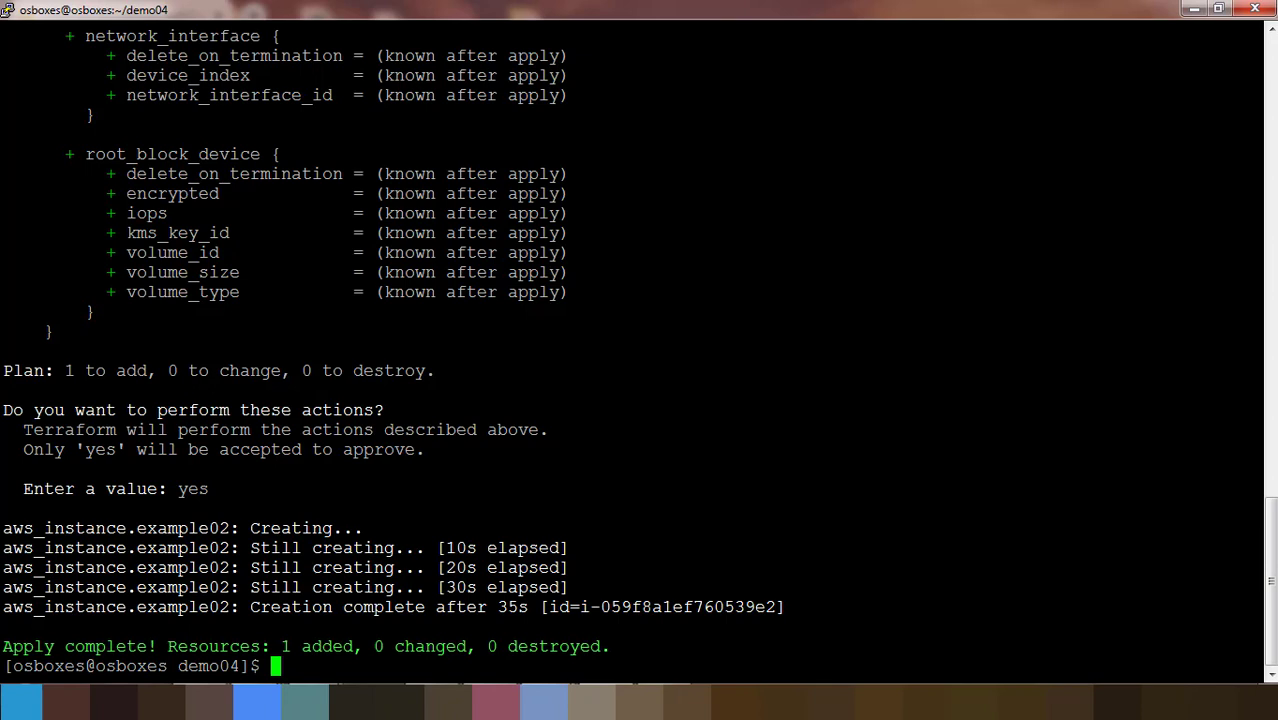
After 'Apply complete!' with 1 added, recall the apply command at the prompt.
key("Up")
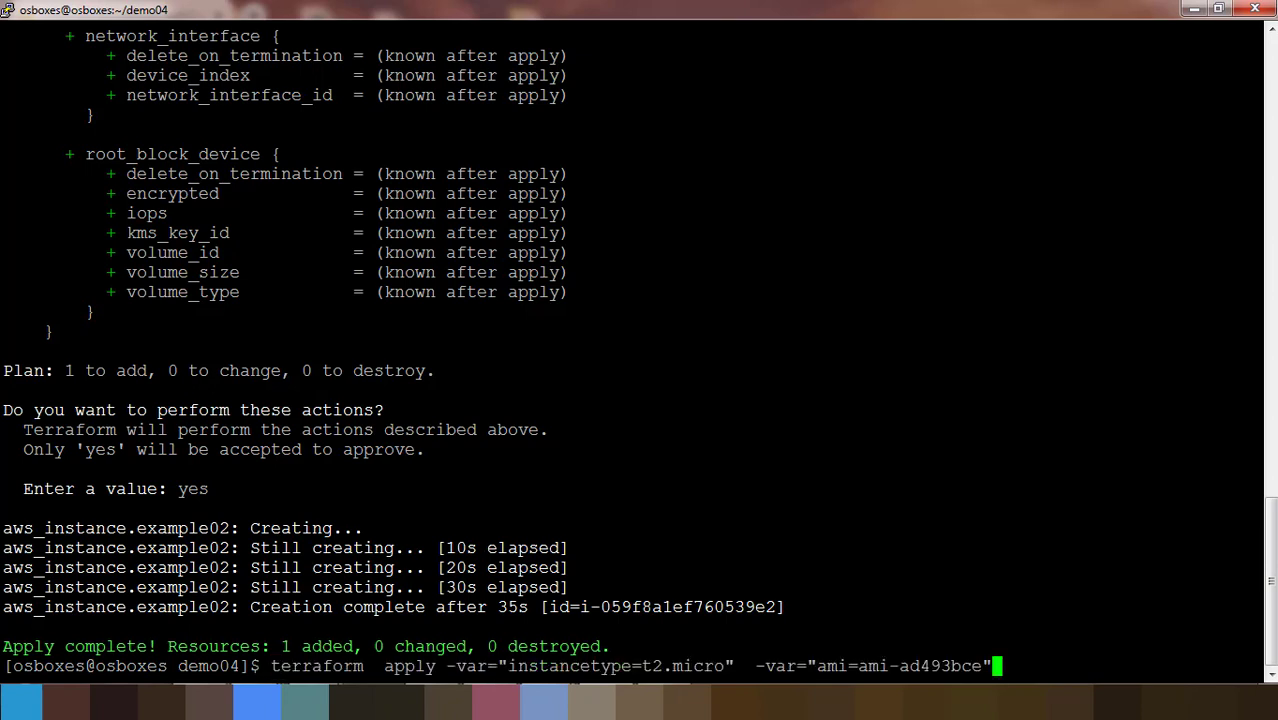